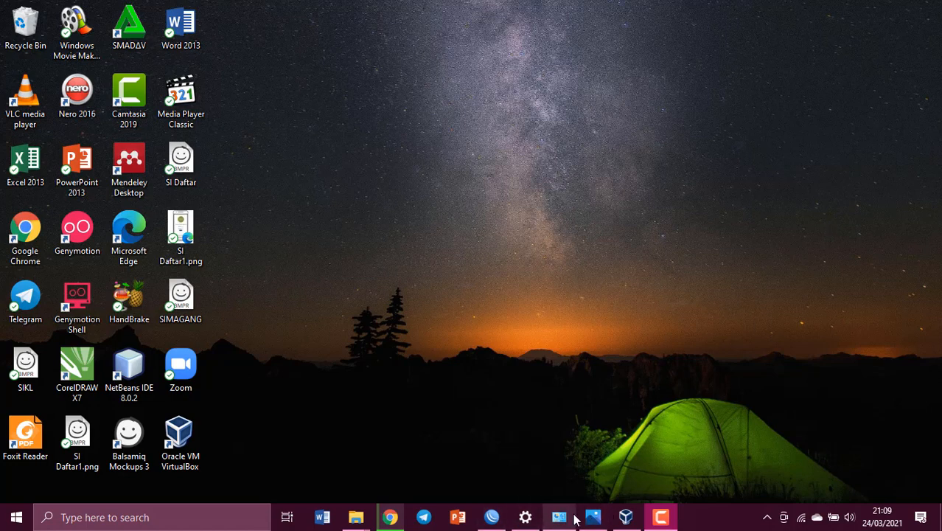
- Restore the minimized topologi2.jpg topology picture from its Photos taskbar preview
{"action": "mouse_move", "coordinate": [606, 515]}
{"action": "left_click", "coordinate": [607, 488]}
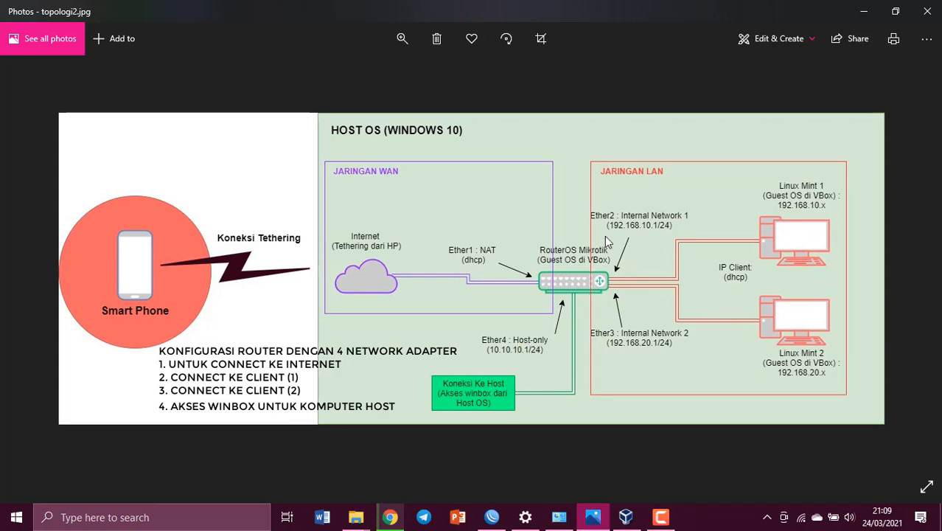
- Minimize the topology picture and switch to the Oracle VM VirtualBox Manager
{"action": "left_click", "coordinate": [864, 11]}
{"action": "left_click", "coordinate": [626, 517]}
- Start a new VM named mikrotik4 of type Other/Unknown (64-bit)
{"action": "left_click", "coordinate": [446, 53]}
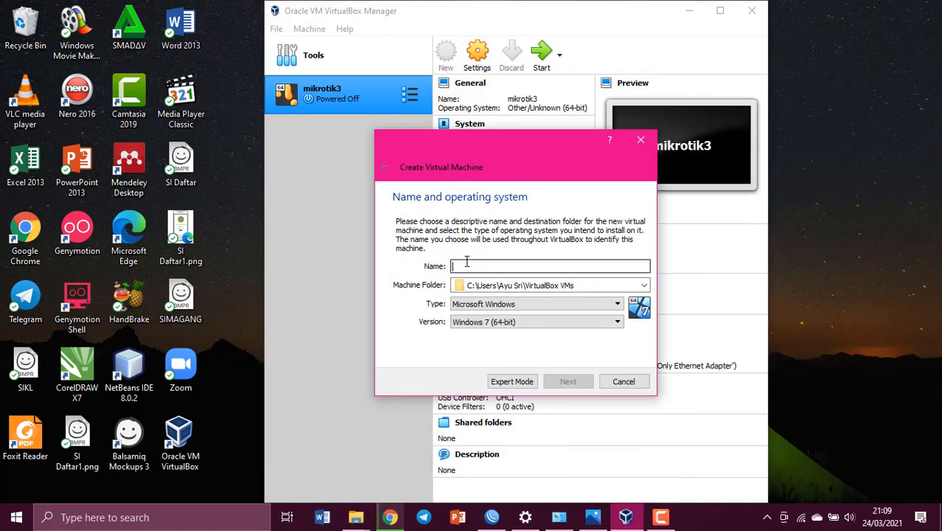
{"action": "type", "text": "mikrotik4"}
{"action": "left_click", "coordinate": [553, 322]}
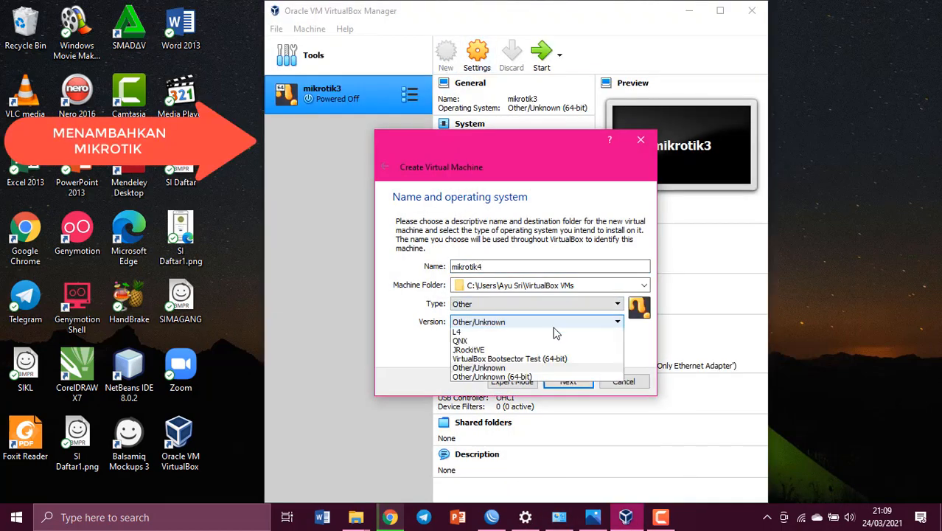
{"action": "left_click", "coordinate": [557, 390]}
{"action": "left_click", "coordinate": [566, 381]}
- Give it 128 MB of memory and the existing chr-6.47.9.vdi disk, then create it
{"action": "left_click_drag", "start_coordinate": [615, 272], "coordinate": [571, 275]}
{"action": "type", "text": "128"}
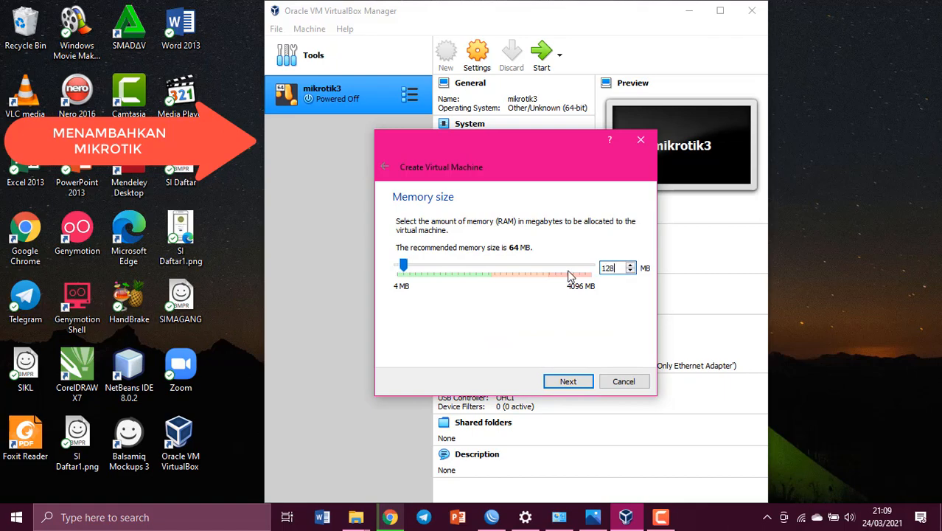
{"action": "left_click", "coordinate": [573, 381]}
{"action": "left_click", "coordinate": [512, 333]}
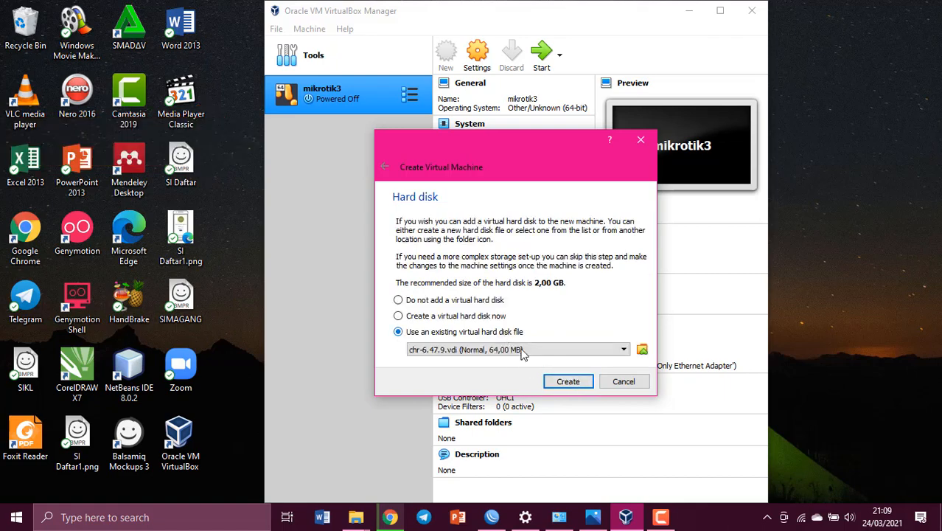
{"action": "left_click", "coordinate": [567, 381]}
- Enable adapter 2 on Internal Network intnet and adapter 3 on internal network intnet2
{"action": "left_click", "coordinate": [481, 363]}
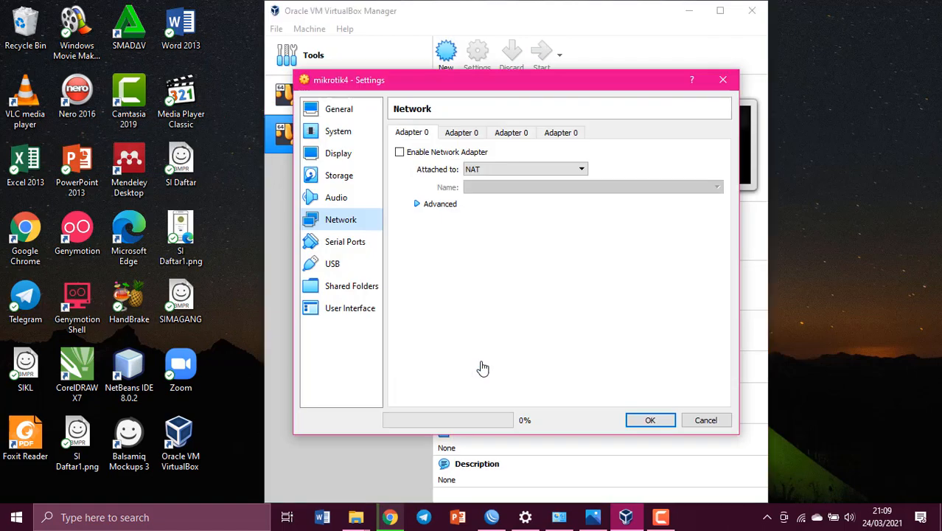
{"action": "left_click", "coordinate": [461, 133]}
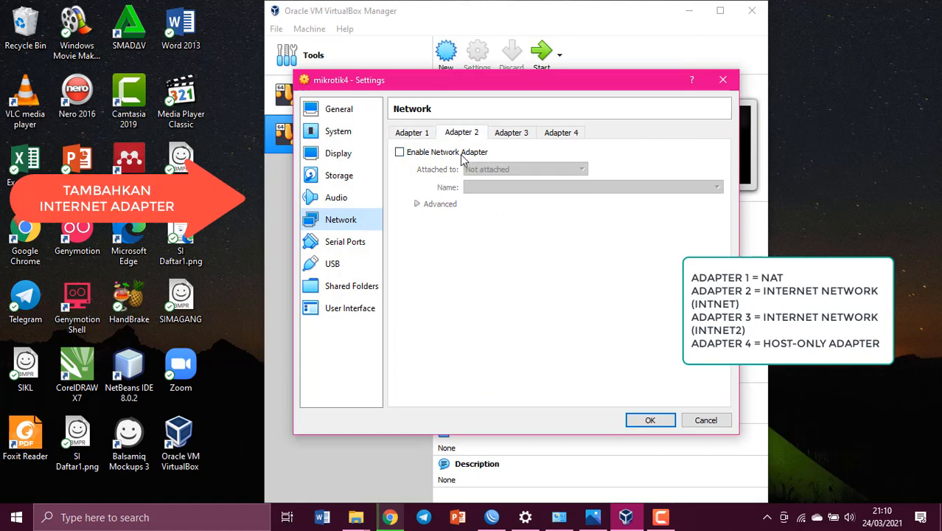
{"action": "left_click", "coordinate": [400, 152]}
{"action": "left_click", "coordinate": [523, 169]}
{"action": "left_click", "coordinate": [516, 204]}
{"action": "left_click", "coordinate": [511, 133]}
{"action": "left_click", "coordinate": [431, 152]}
{"action": "left_click", "coordinate": [524, 169]}
{"action": "left_click", "coordinate": [507, 204]}
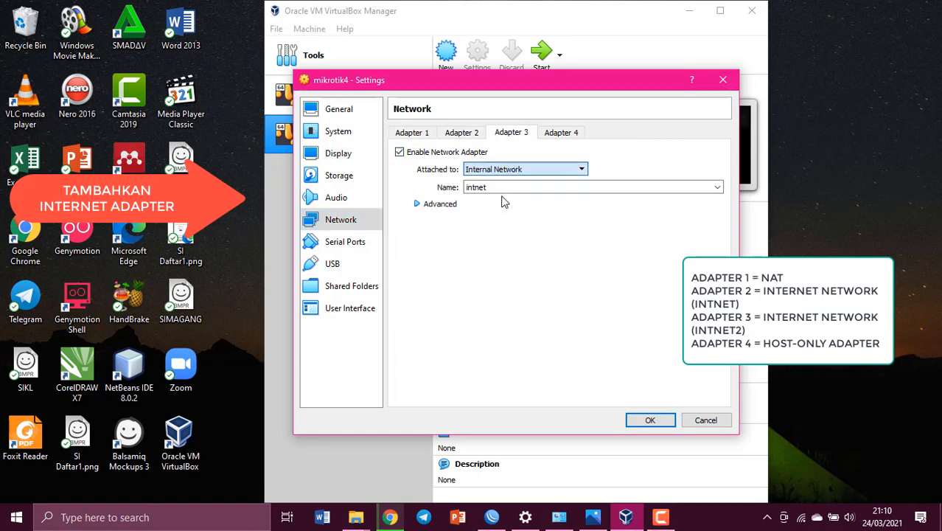
{"action": "left_click", "coordinate": [501, 187]}
{"action": "type", "text": "2"}
- Attach adapter 4 to the host-only network, save the settings, and start mikrotik4
{"action": "left_click", "coordinate": [549, 132]}
{"action": "left_click", "coordinate": [399, 152]}
{"action": "left_click", "coordinate": [509, 169]}
{"action": "left_click", "coordinate": [509, 209]}
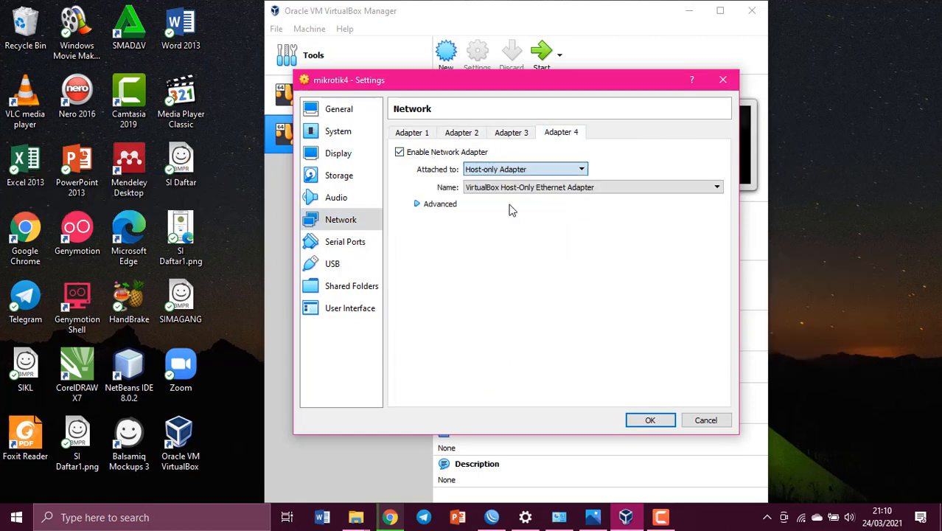
{"action": "left_click", "coordinate": [650, 419]}
{"action": "left_click", "coordinate": [546, 56]}
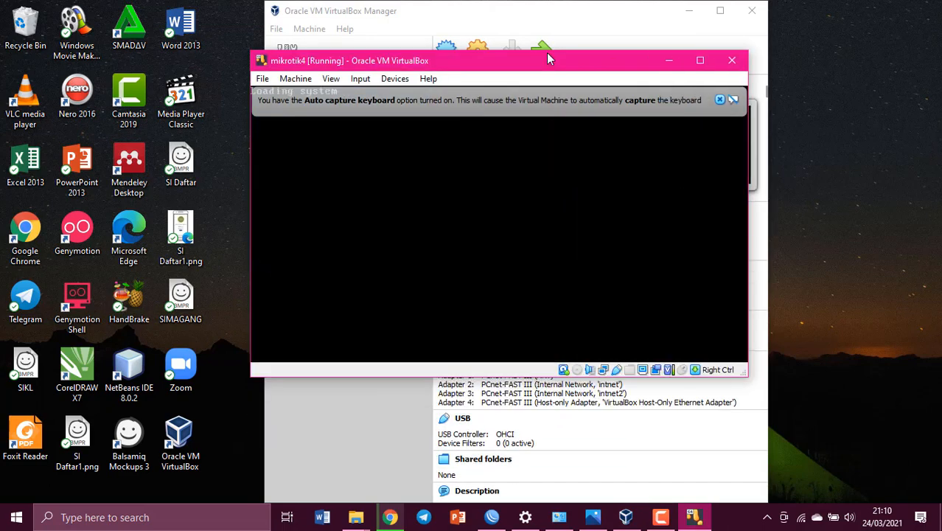
- Dismiss the auto-capture notice and log in to RouterOS as admin with a blank password
{"action": "left_click", "coordinate": [719, 99]}
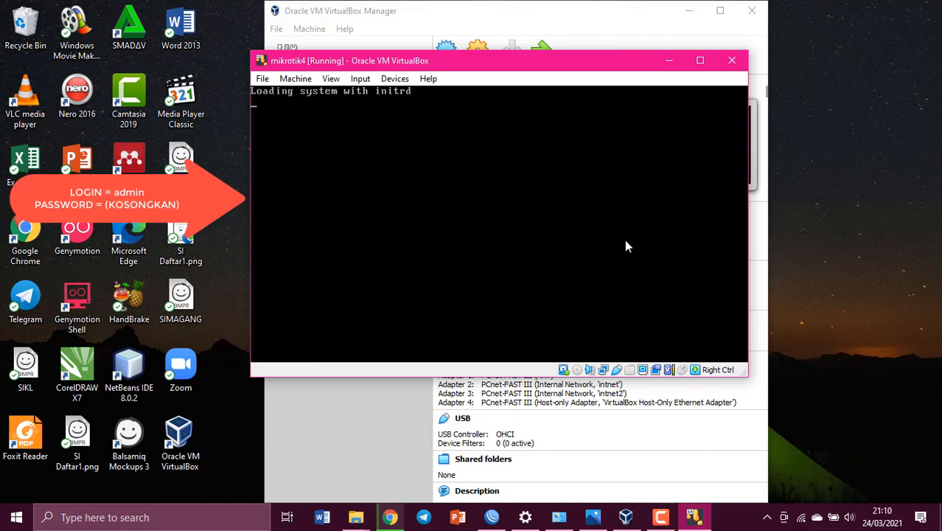
{"action": "type", "text": "lo"}
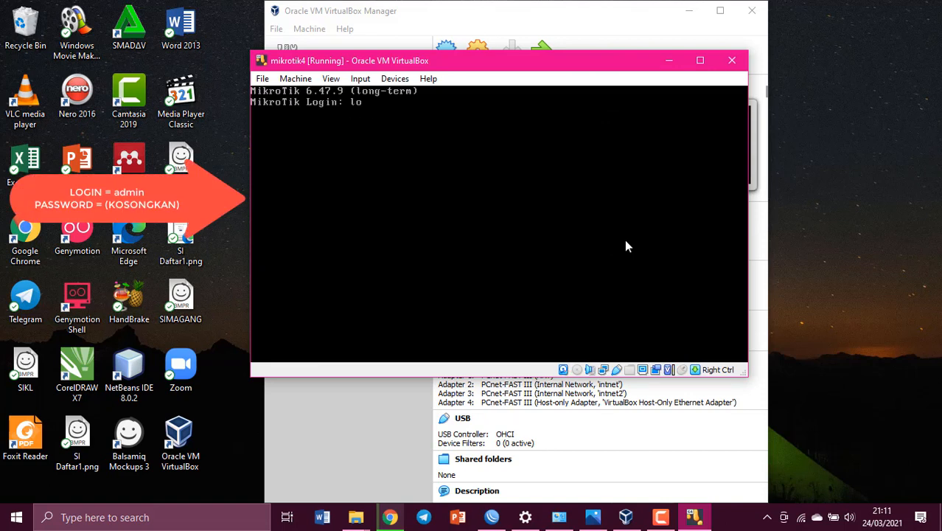
{"action": "type", "text": "dmin"}
{"action": "key", "text": "Return"}
{"action": "key", "text": "Return"}
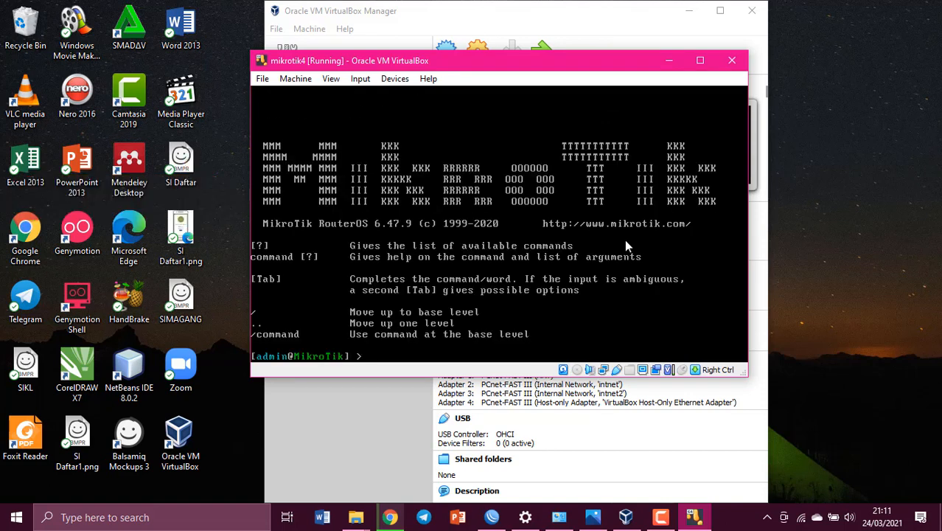
- List interfaces and DHCP clients, then remove DHCP client 0 and confirm the list is empty
{"action": "type", "text": "interface p"}
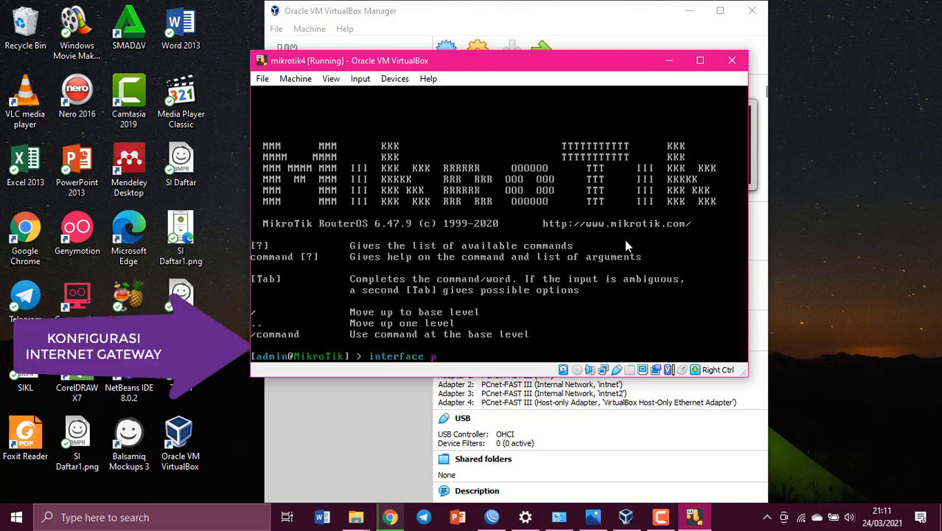
{"action": "key", "text": "Return"}
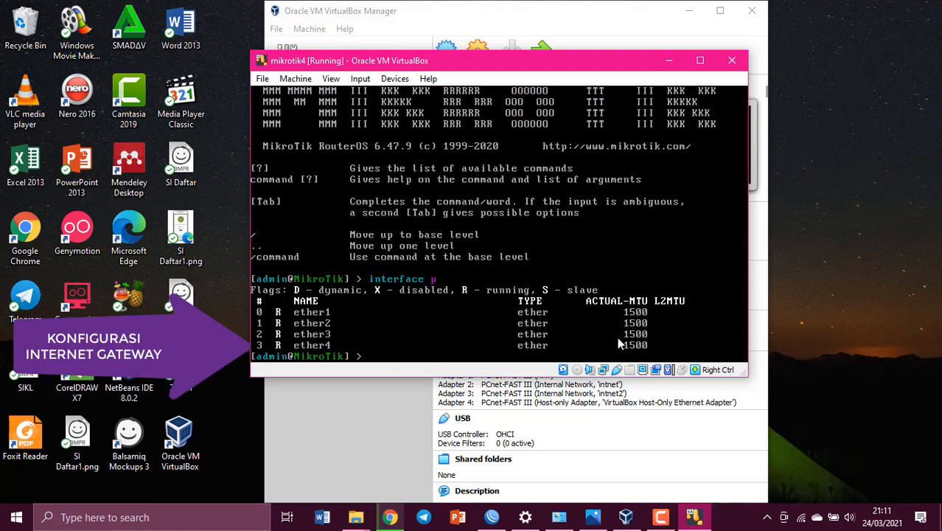
{"action": "key", "text": "Return"}
{"action": "type", "text": "ip dhcp-client p"}
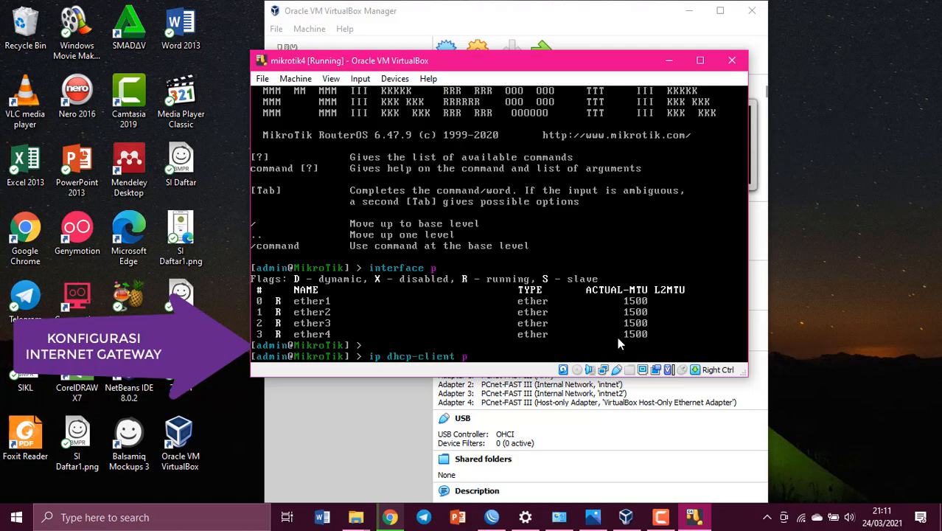
{"action": "key", "text": "Return"}
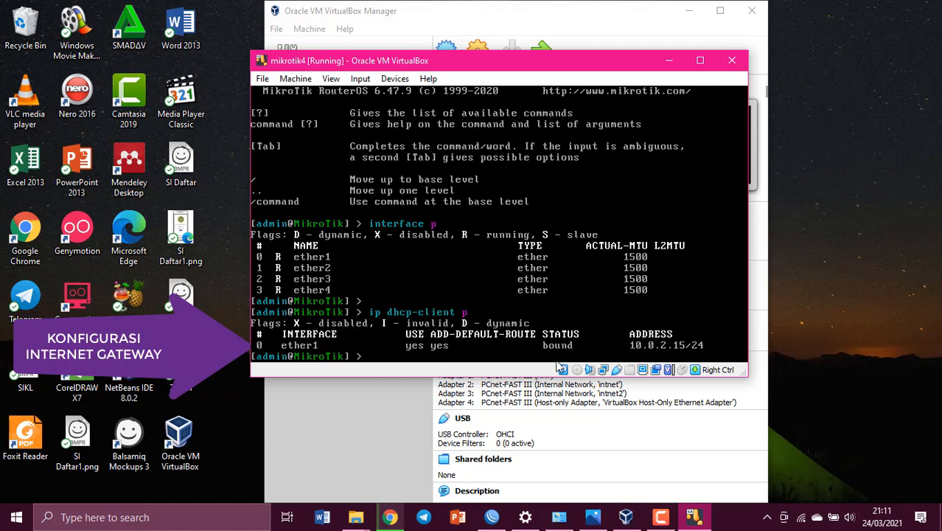
{"action": "type", "text": "ip dhcp-client remove numbers=0"}
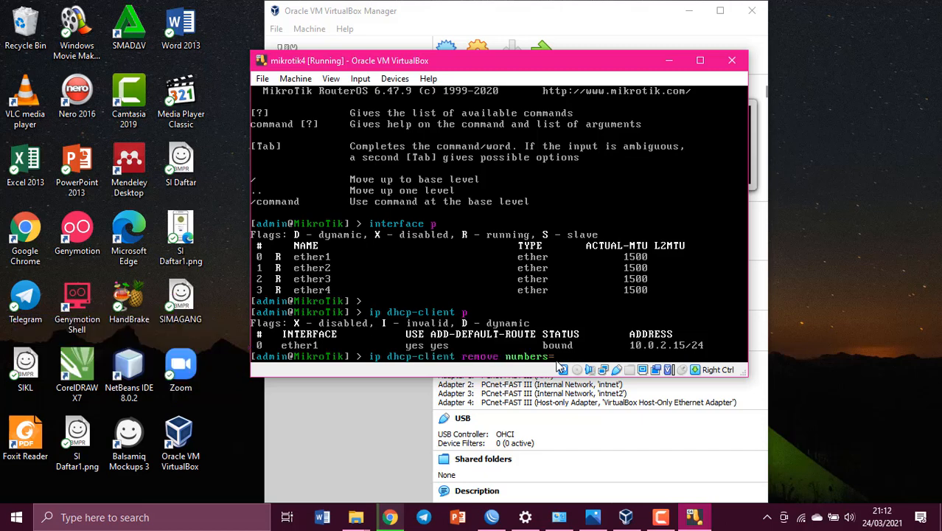
{"action": "key", "text": "Return"}
{"action": "type", "text": "ip dhcp-clien"}
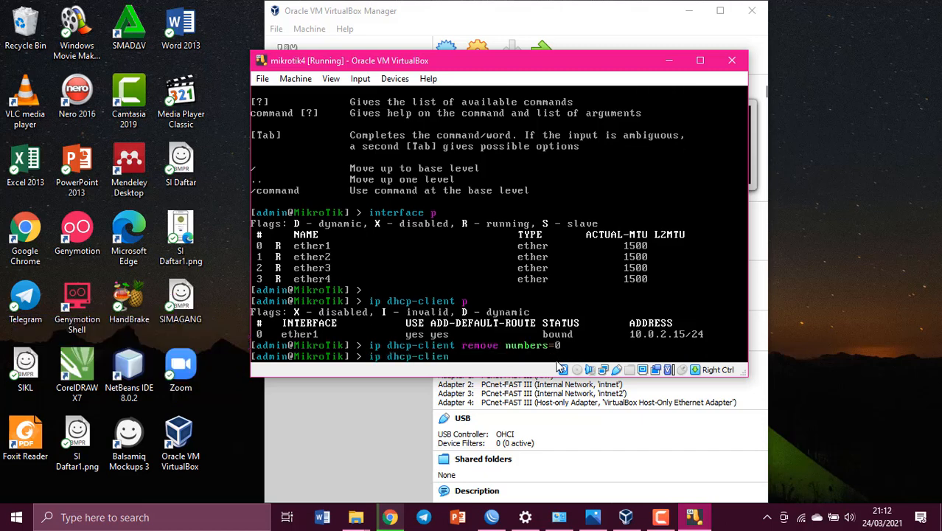
{"action": "type", "text": "t p"}
{"action": "key", "text": "Return"}
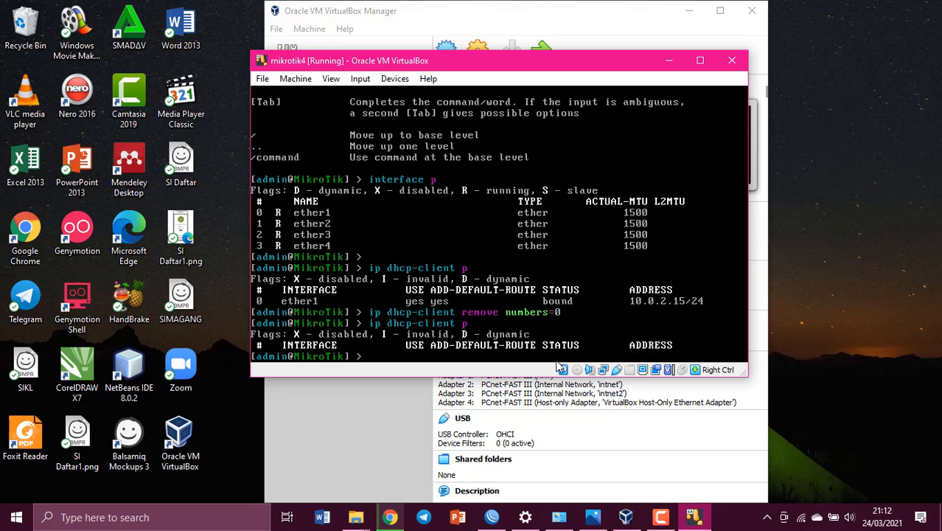
{"action": "key", "text": "Return"}
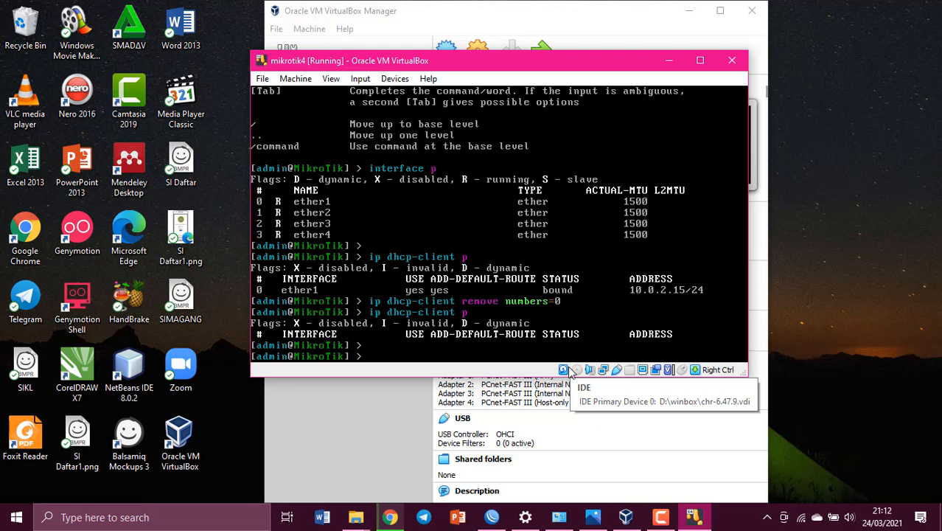
- Add an enabled DHCP client on ether1, verify it is bound, and print addresses and DNS
{"action": "type", "text": "ip dhcp-c"}
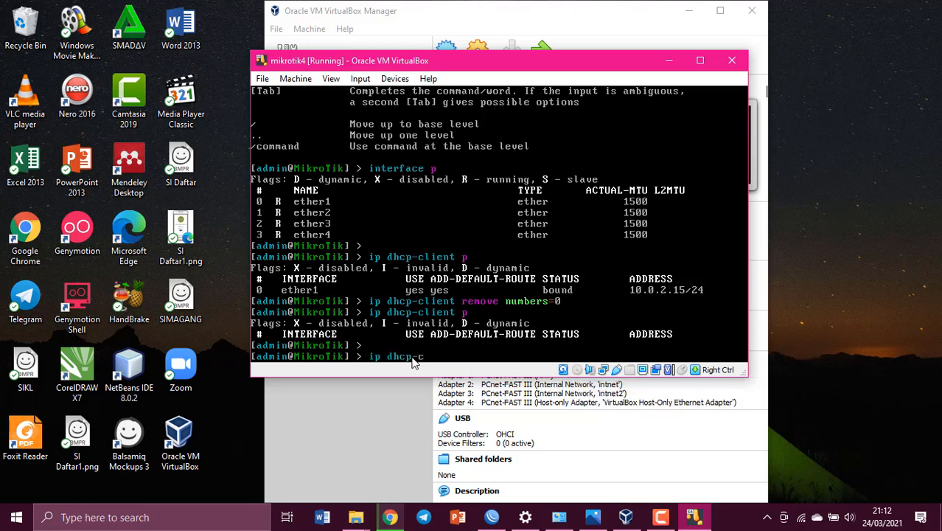
{"action": "type", "text": "lient add interface=ether"}
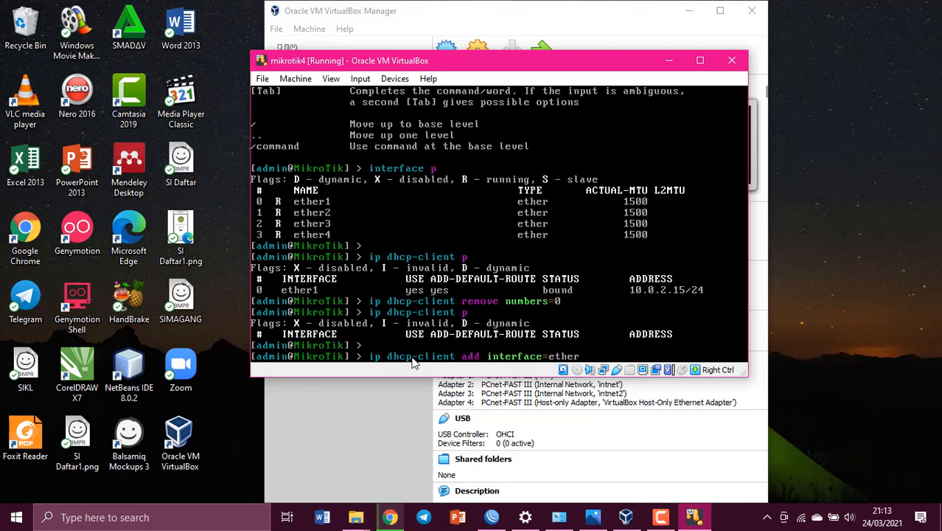
{"action": "type", "text": "1 disabled=no"}
{"action": "key", "text": "Return"}
{"action": "type", "text": "ip dhcp-client"}
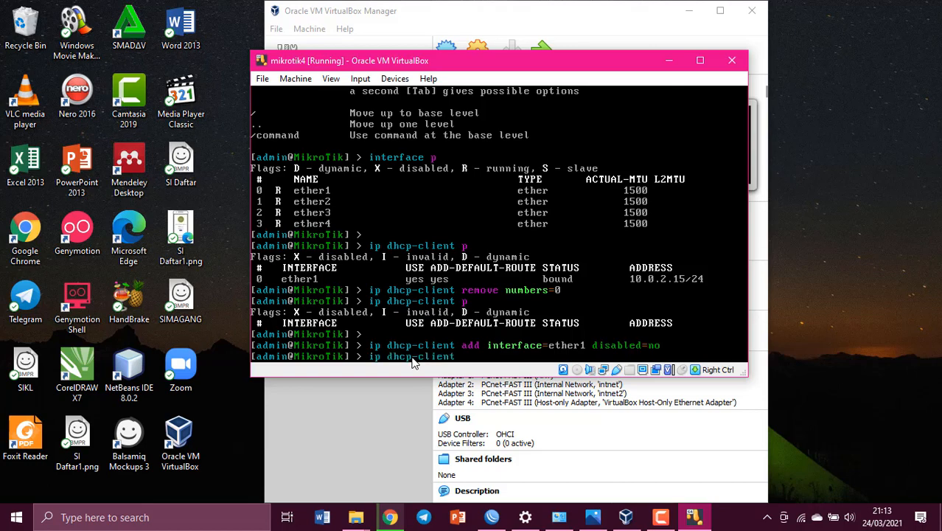
{"action": "type", "text": " p"}
{"action": "key", "text": "Return"}
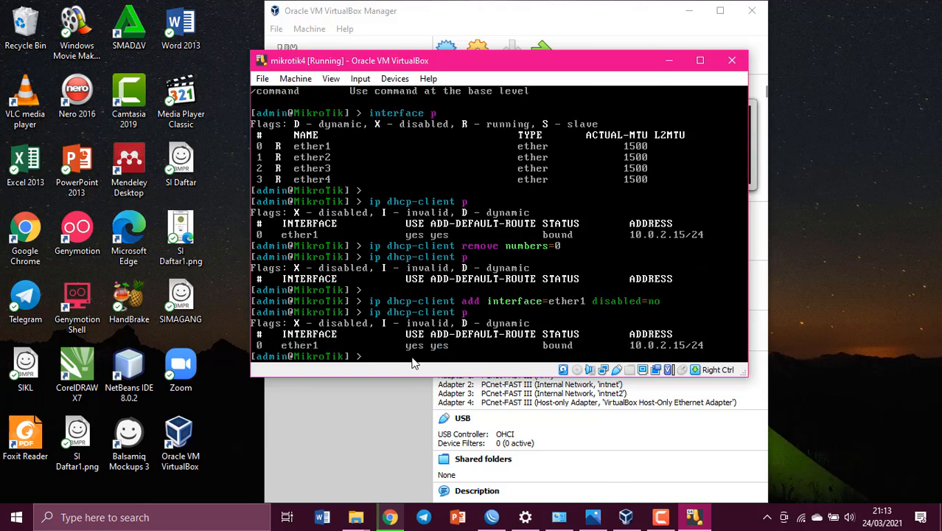
{"action": "type", "text": "ip address p"}
{"action": "key", "text": "Return"}
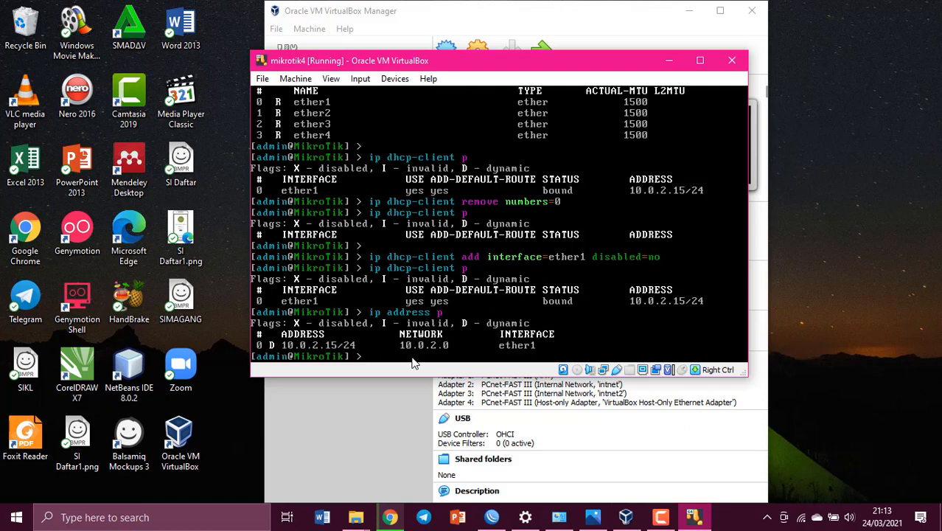
{"action": "type", "text": "ip dns p"}
{"action": "key", "text": "Return"}
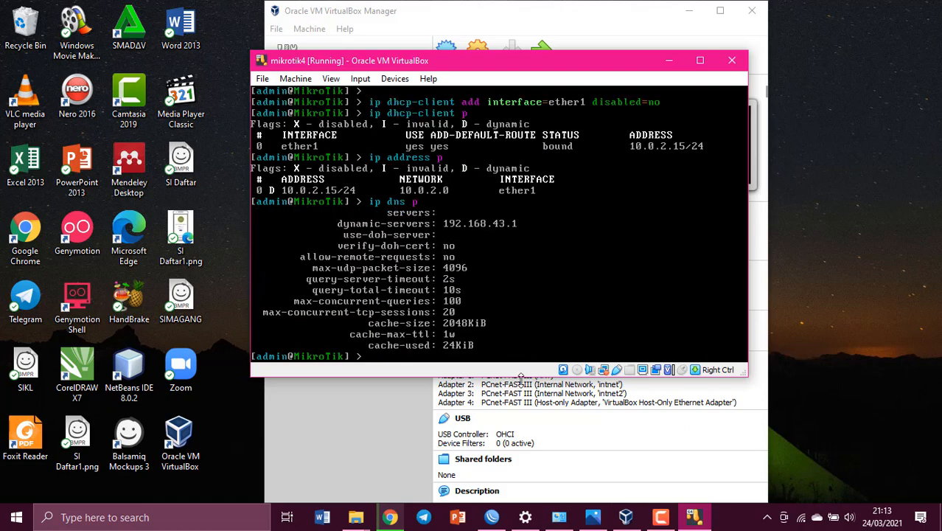
- Set the router's DNS to allow remote requests and confirm it
{"action": "type", "text": "ip dns set allow-remote-requests="}
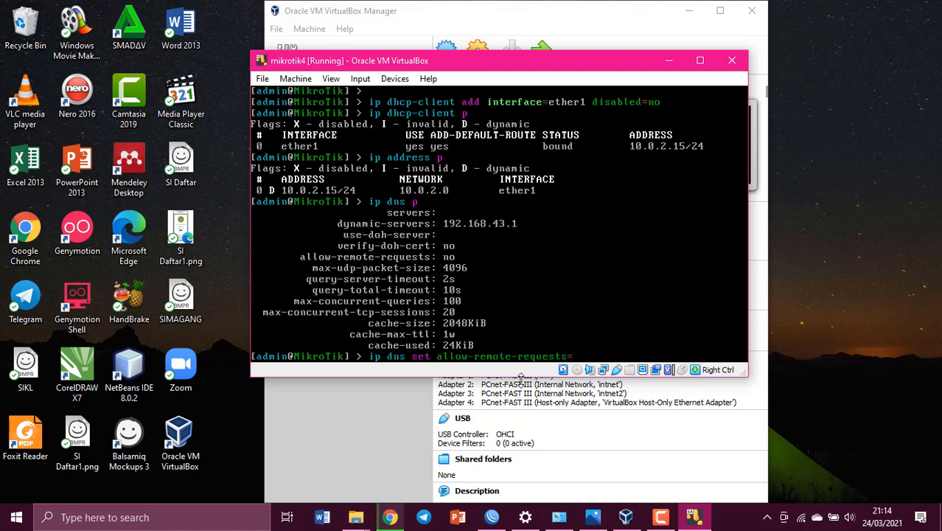
{"action": "type", "text": "y"}
{"action": "key", "text": "Return"}
{"action": "type", "text": "ip dns p"}
{"action": "key", "text": "Return"}
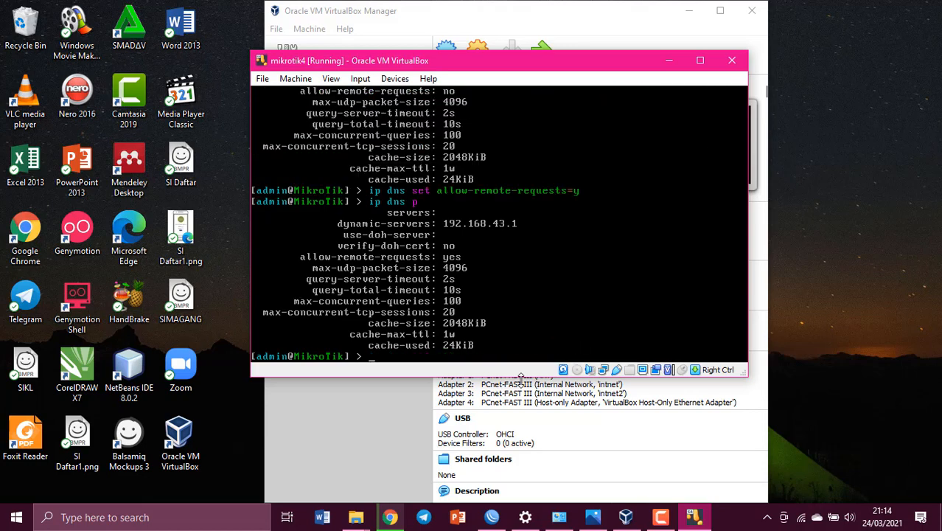
- Print the router's routing table with 'ip route print'
{"action": "type", "text": "ip route p"}
{"action": "key", "text": "Return"}
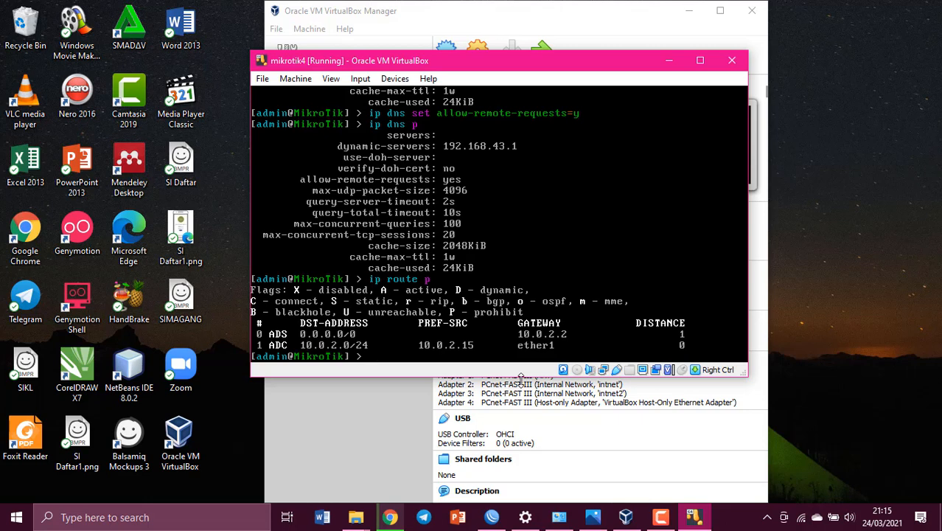
- Ping google.com, stopping after four replies, then briefly check the topology diagram
{"action": "type", "text": "ping google.com"}
{"action": "key", "text": "Return"}
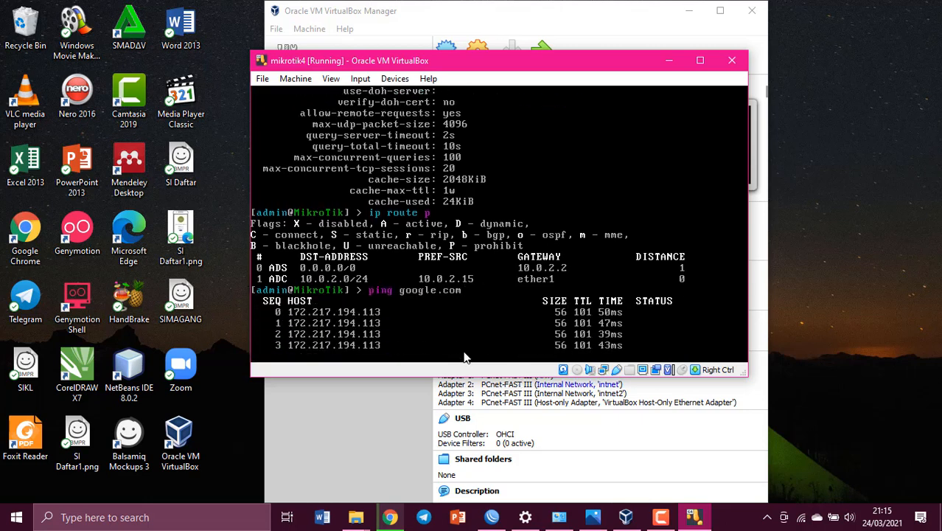
{"action": "key", "text": "ctrl+c"}
{"action": "key", "text": "Return"}
{"action": "left_click", "coordinate": [604, 518]}
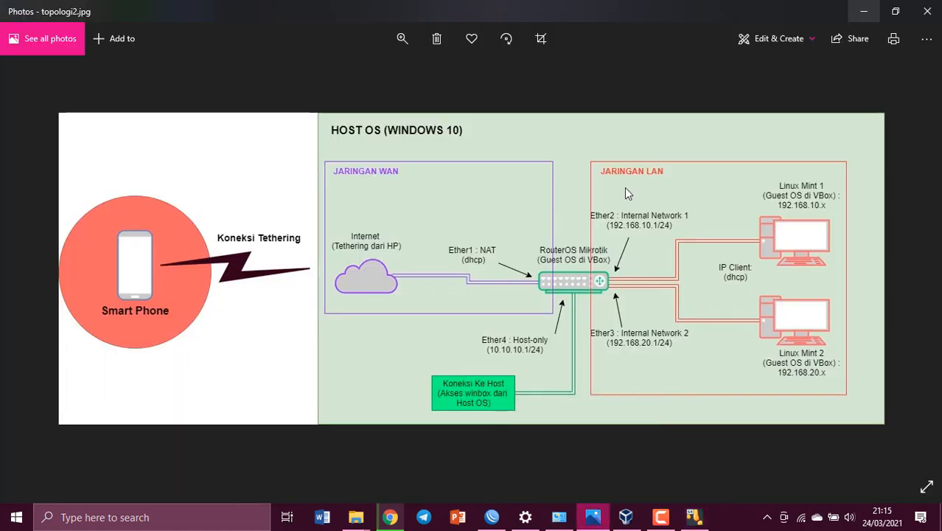
{"action": "left_click", "coordinate": [864, 10]}
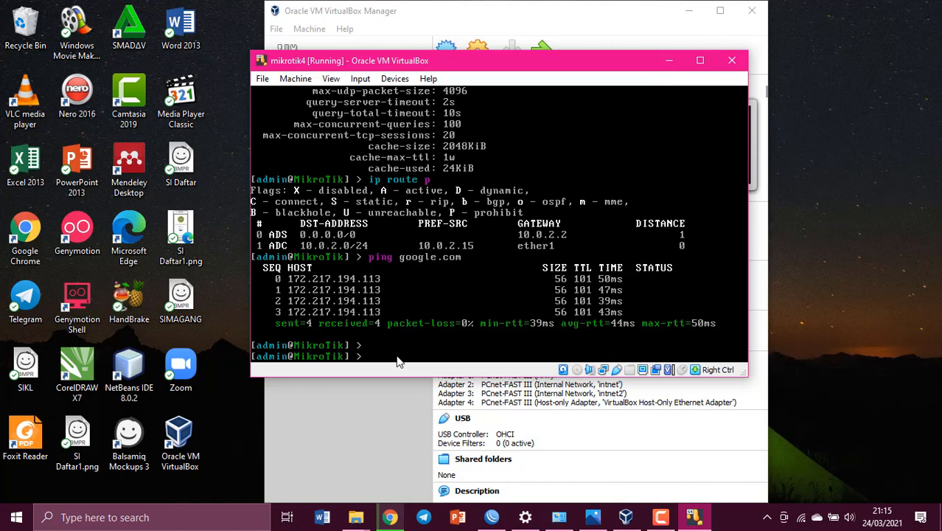
- Add 192.168.10.1/24 to ether2, 192.168.20.1/24 to ether3 and 10.10.10.1/24 to ether4
{"action": "key", "text": "Return"}
{"action": "type", "text": "ip address add addr"}
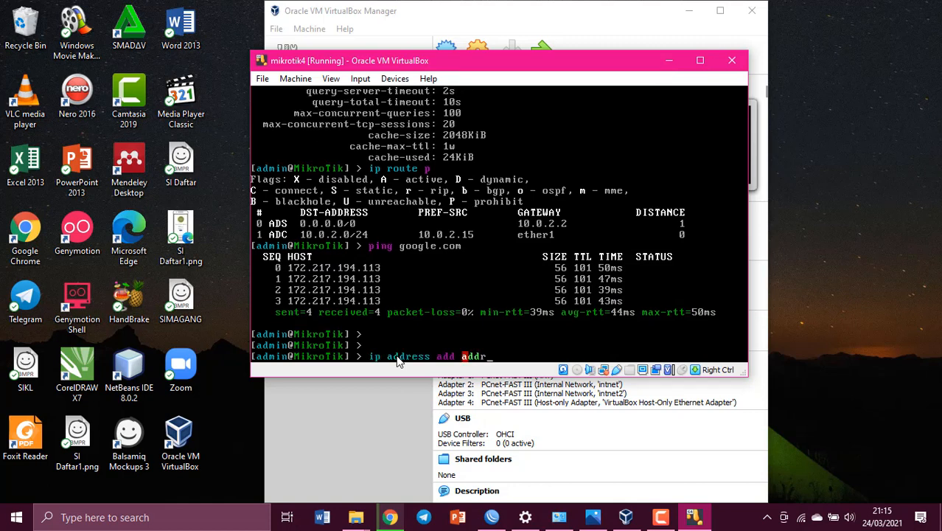
{"action": "type", "text": "ess=192.168.10.1/24"}
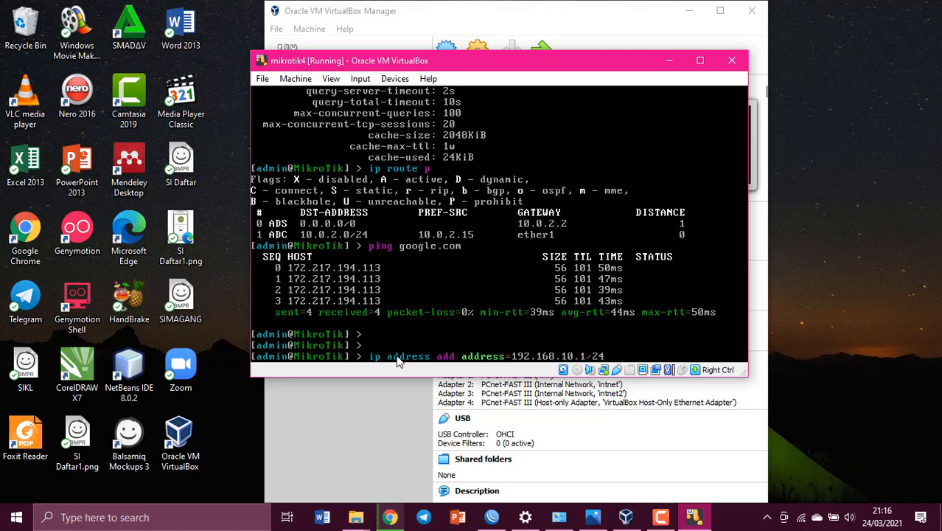
{"action": "type", "text": " interface=ether2"}
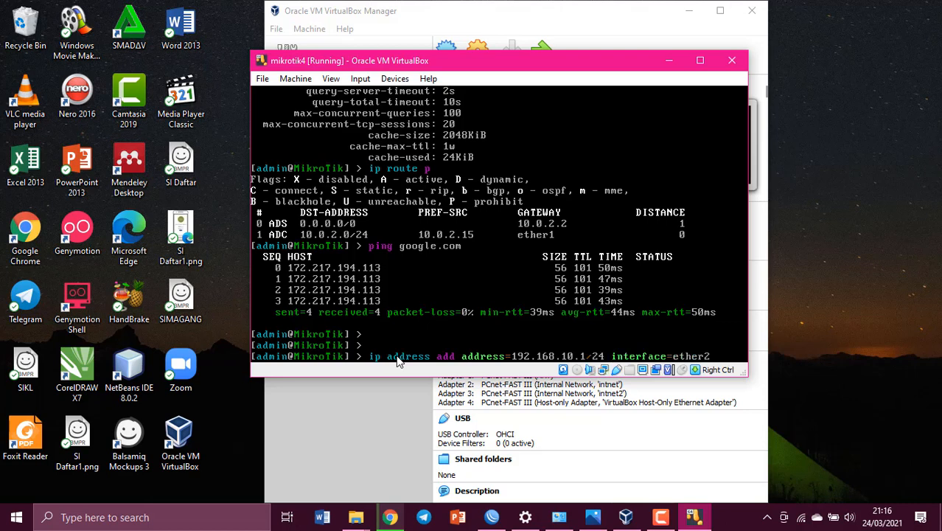
{"action": "key", "text": "Return"}
{"action": "type", "text": "ip address add add"}
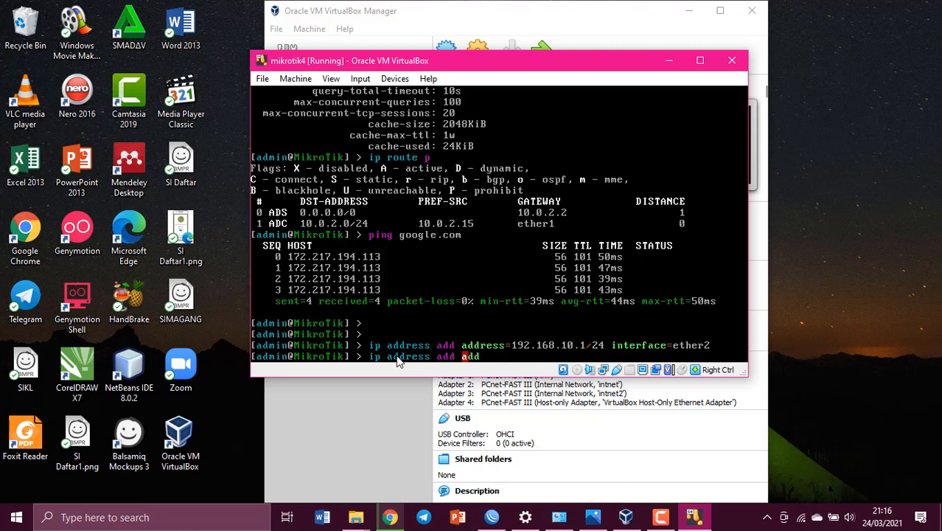
{"action": "key", "text": "Tab"}
{"action": "type", "text": "192.168.20.1/"}
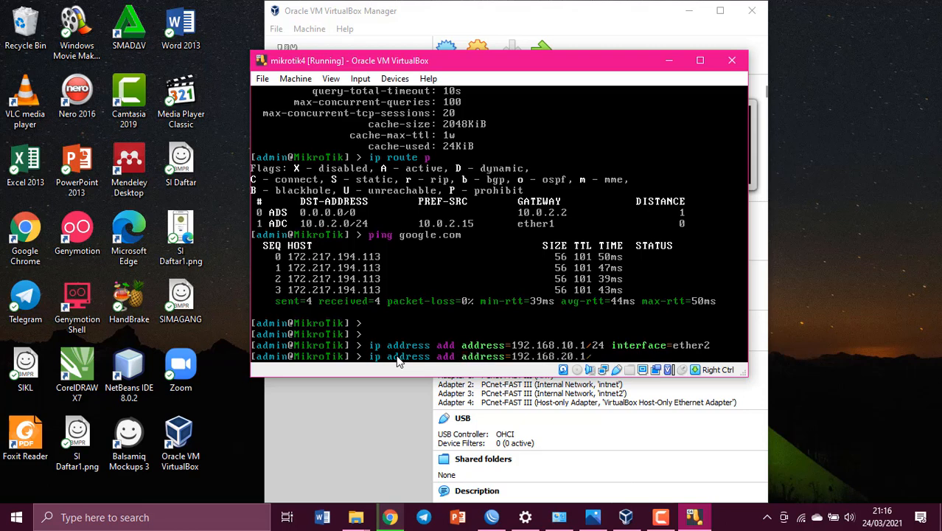
{"action": "type", "text": "24 interface=ether"}
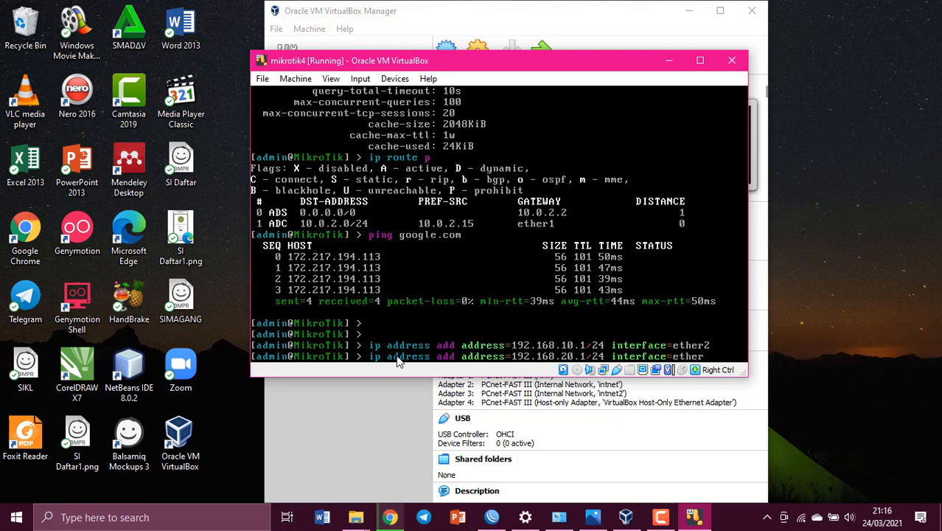
{"action": "type", "text": "3"}
{"action": "key", "text": "Return"}
{"action": "type", "text": "ip address"}
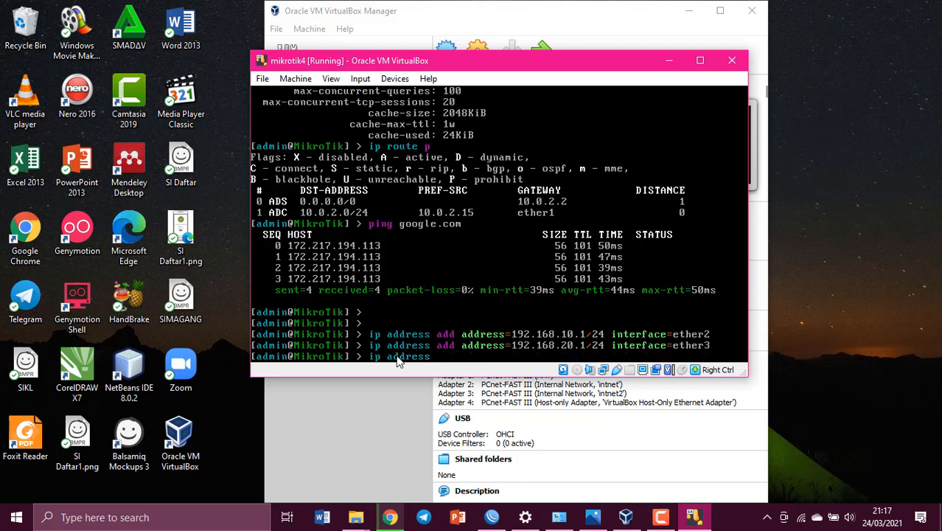
{"action": "type", "text": " add address=10.10.10.1"}
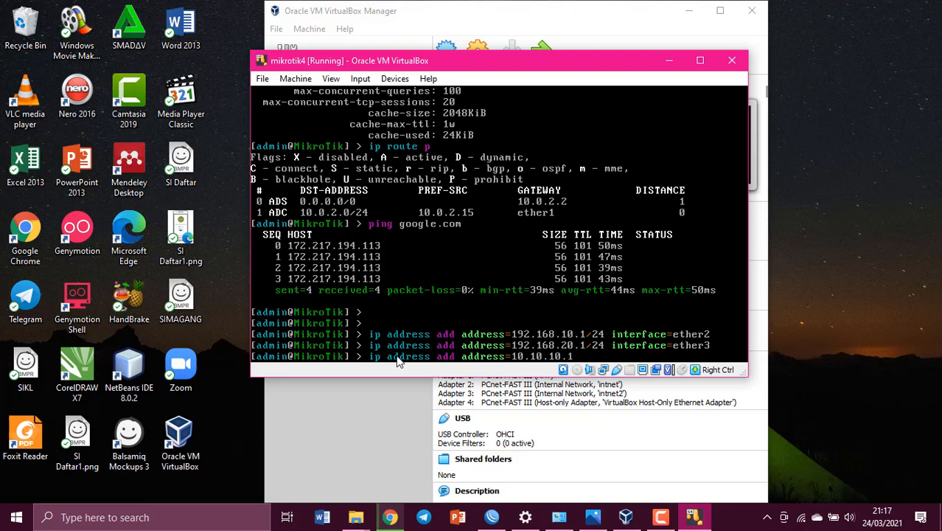
{"action": "type", "text": "/24 interface=ether4"}
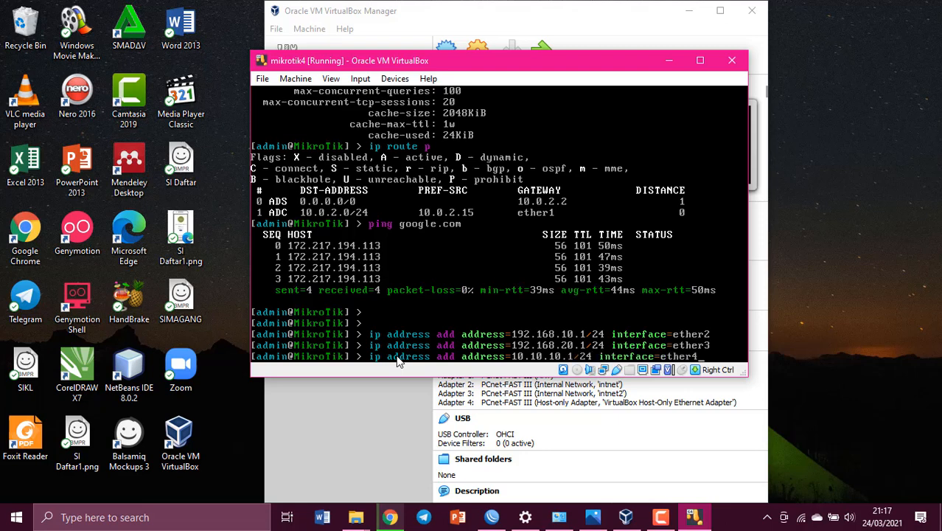
{"action": "key", "text": "Return"}
- Print the router's IP addresses to verify, then glance at the topology diagram
{"action": "type", "text": "ip address p"}
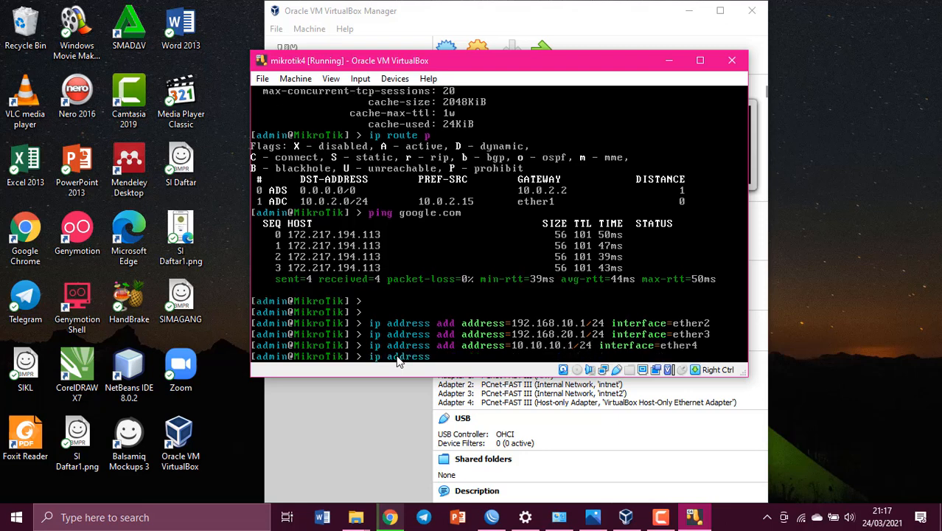
{"action": "key", "text": "Return"}
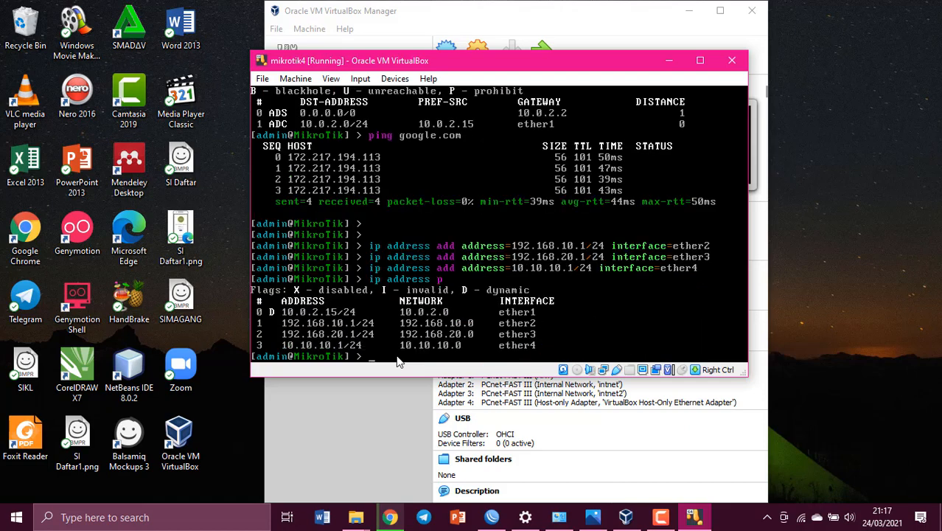
{"action": "key", "text": "Return"}
{"action": "key", "text": "Return"}
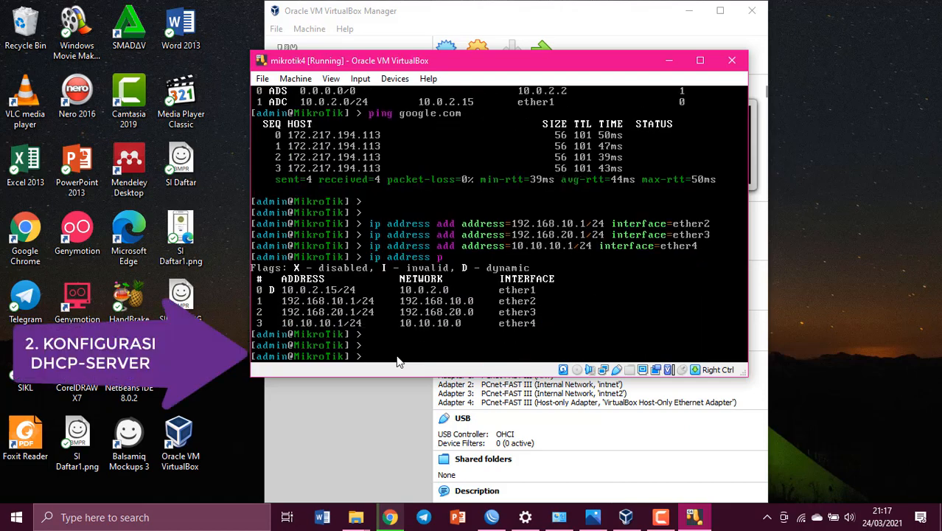
{"action": "left_click", "coordinate": [592, 517]}
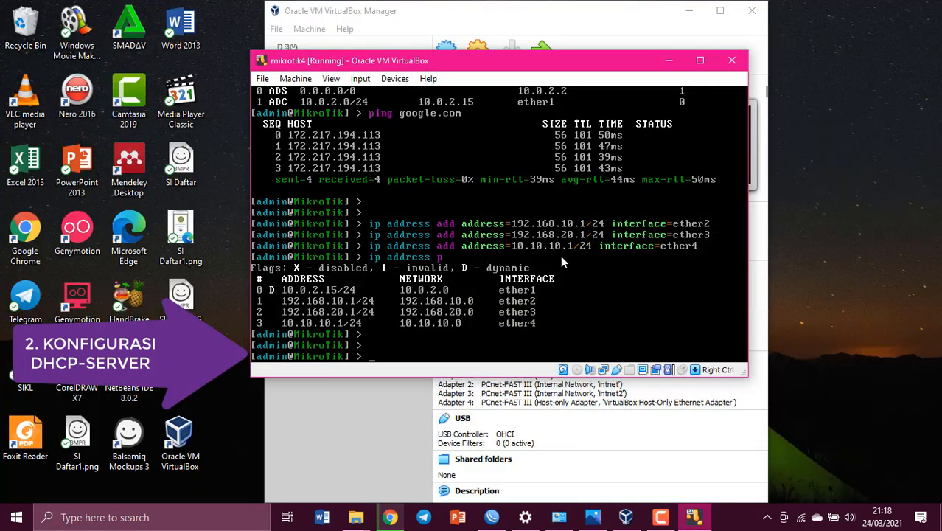
{"action": "type", "text": "ip dhcp-server setup"}
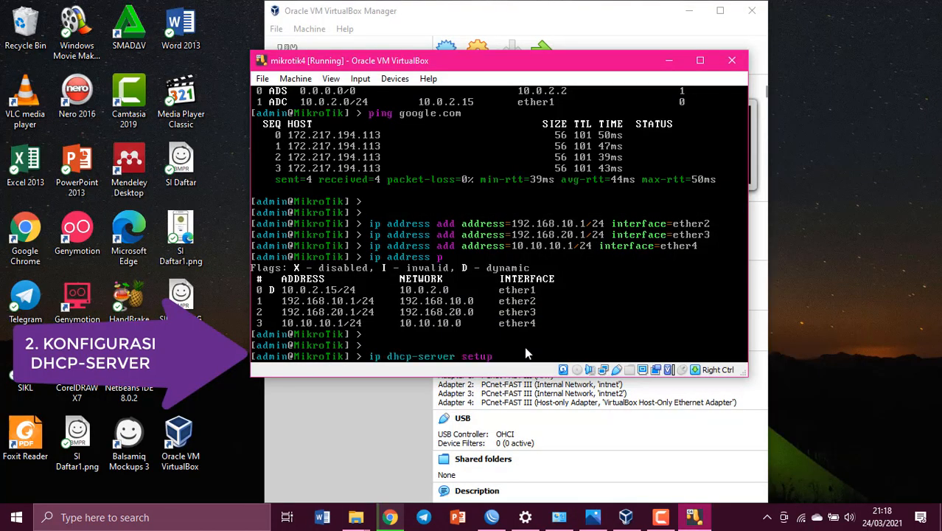
- Run 'ip dhcp-server setup' with defaults for ether2, ether3 and ether4, then list the servers
{"action": "key", "text": "Return"}
{"action": "type", "text": "ether2"}
{"action": "key", "text": "Return"}
{"action": "key", "text": "Return"}
{"action": "key", "text": "Return"}
{"action": "key", "text": "Return"}
{"action": "key", "text": "Return"}
{"action": "key", "text": "Return"}
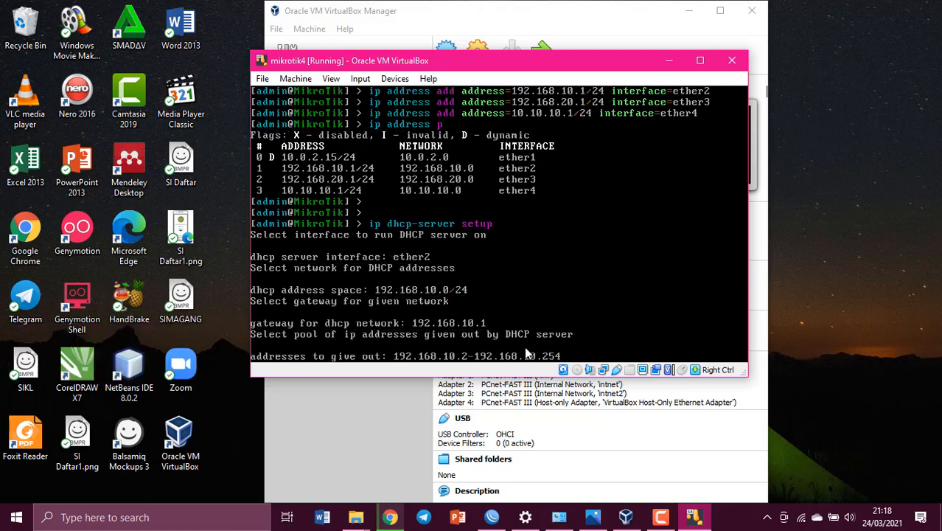
{"action": "type", "text": "ip dhcp-"}
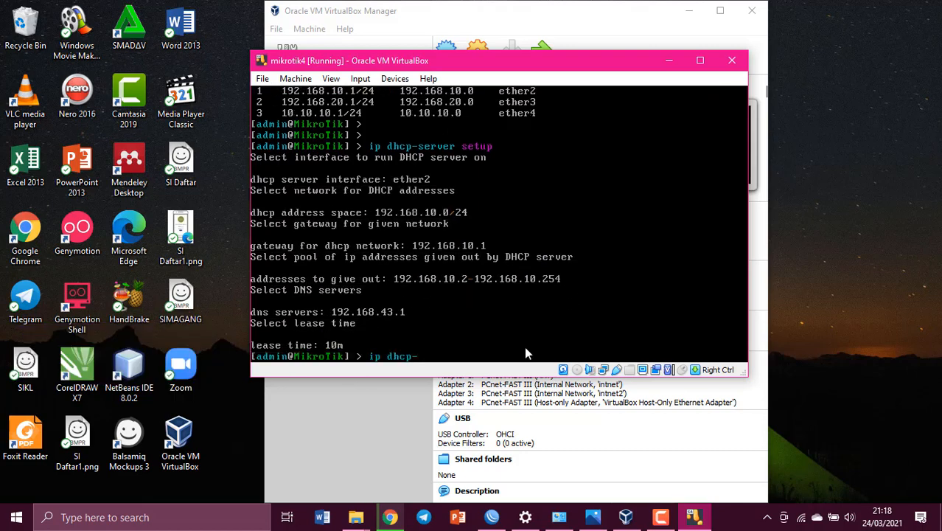
{"action": "type", "text": "server setup"}
{"action": "key", "text": "Return"}
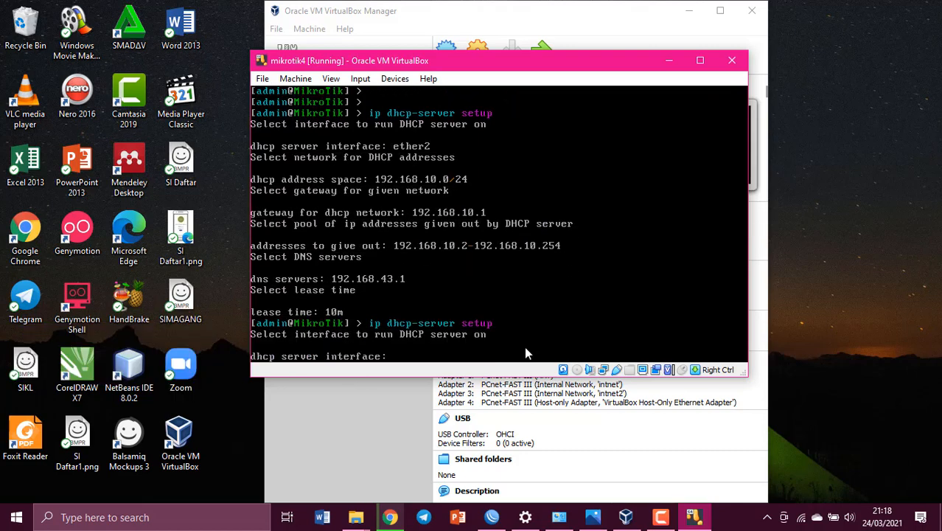
{"action": "type", "text": "ether3"}
{"action": "key", "text": "Return"}
{"action": "key", "text": "Return"}
{"action": "key", "text": "Return"}
{"action": "key", "text": "Return"}
{"action": "key", "text": "Return"}
{"action": "key", "text": "Return"}
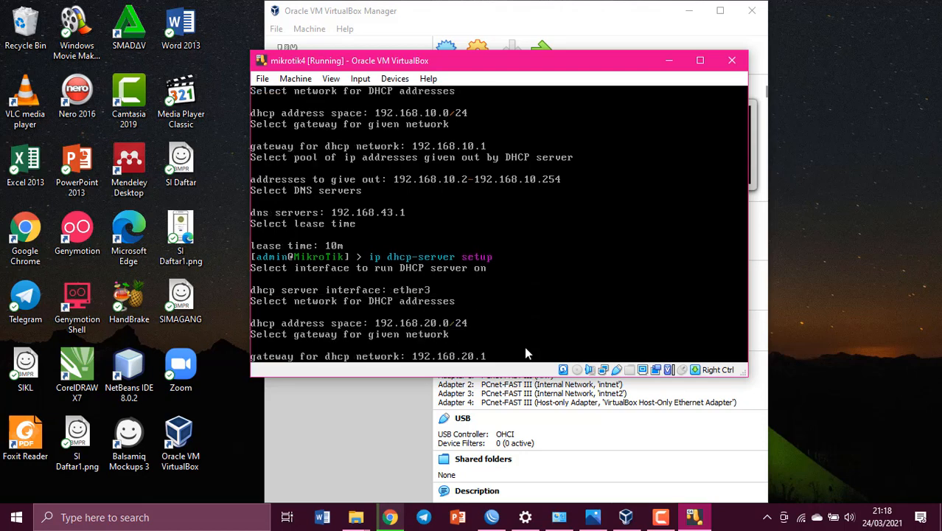
{"action": "type", "text": "ip dhcp-server setup"}
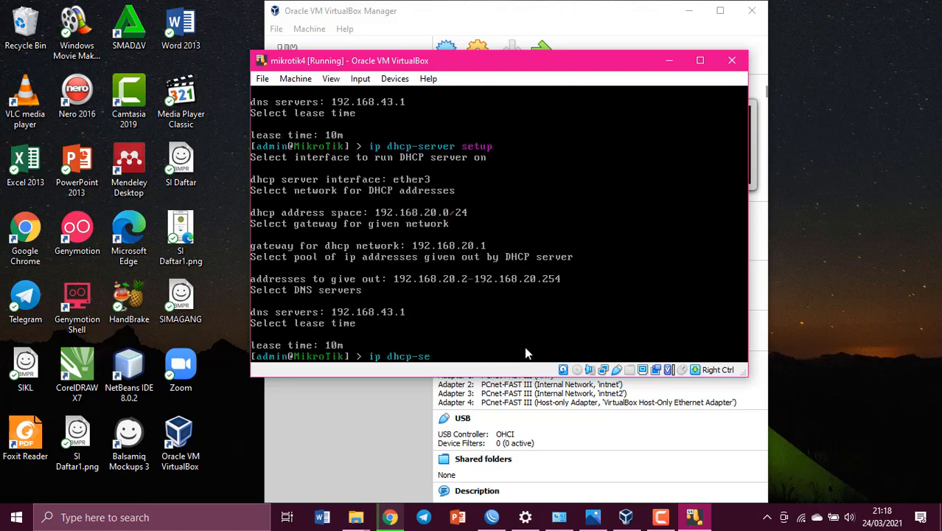
{"action": "key", "text": "Return"}
{"action": "type", "text": "ether4"}
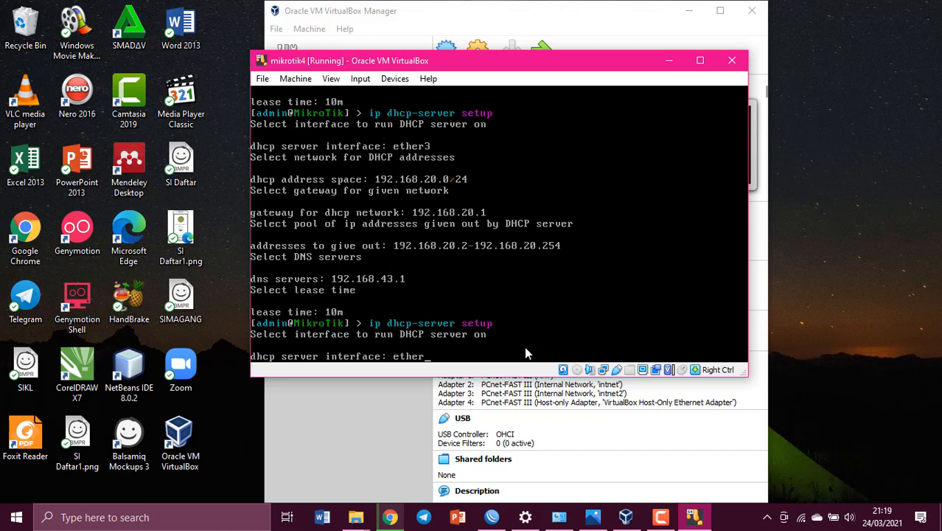
{"action": "key", "text": "Return"}
{"action": "key", "text": "Return"}
{"action": "key", "text": "Return"}
{"action": "key", "text": "Return"}
{"action": "key", "text": "Return"}
{"action": "key", "text": "Return"}
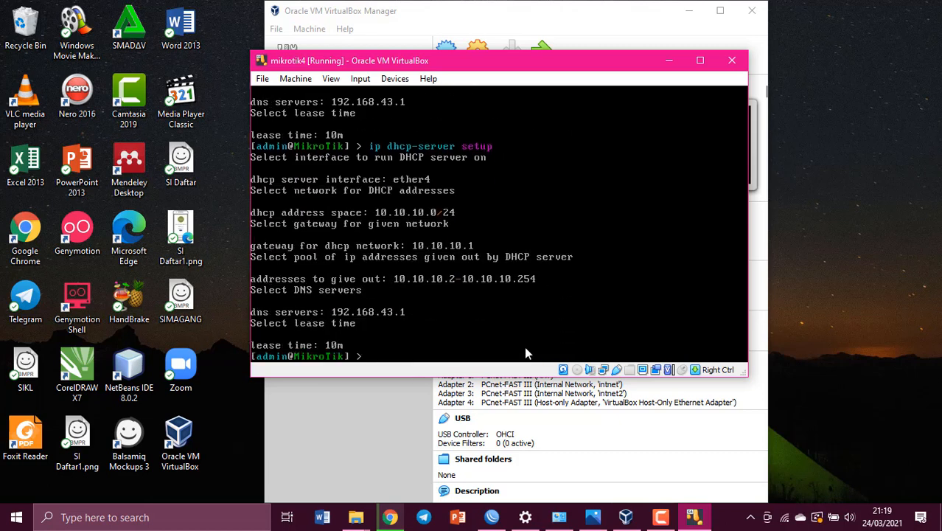
{"action": "type", "text": "ip dhcp-server p"}
{"action": "key", "text": "Return"}
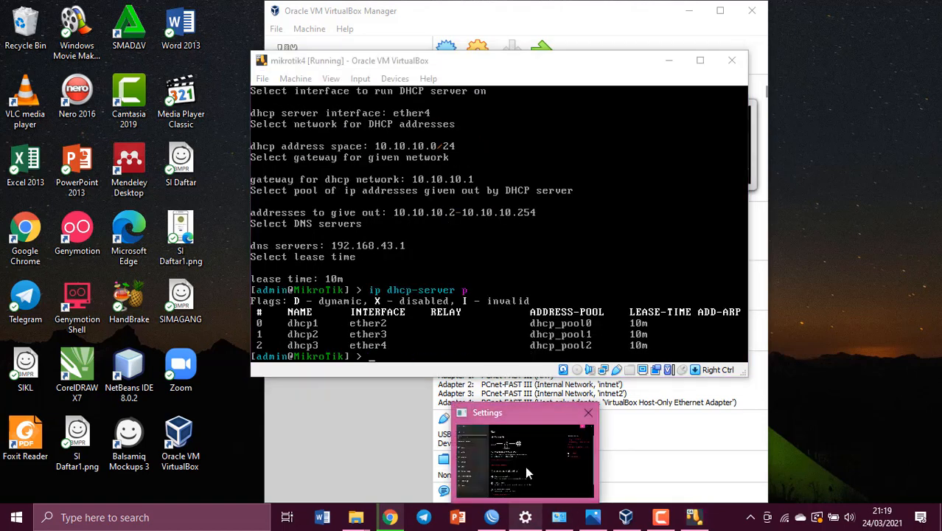
- Check the host-only adapter shows 10.10.10.2 with gateway 10.10.10.1, then close its status window
{"action": "left_click", "coordinate": [525, 466]}
{"action": "left_click", "coordinate": [311, 358]}
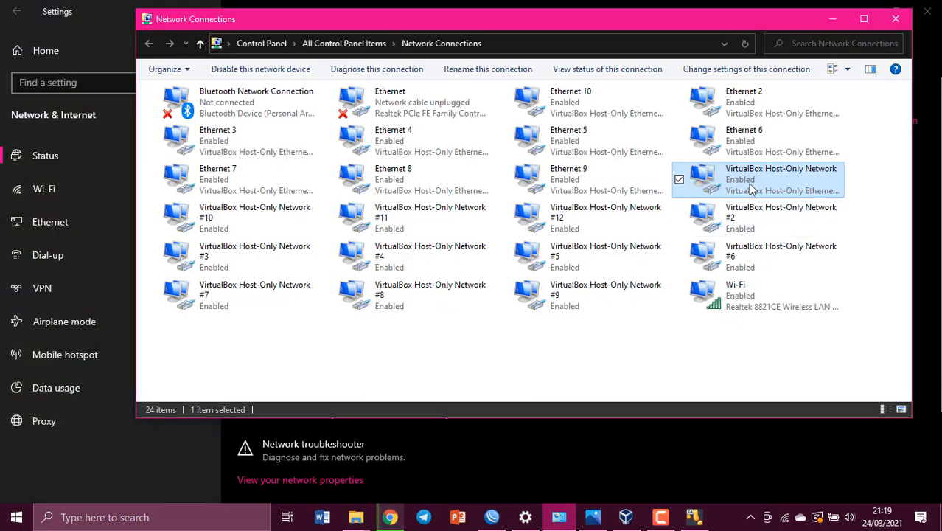
{"action": "double_click", "coordinate": [770, 177]}
{"action": "left_click", "coordinate": [398, 251]}
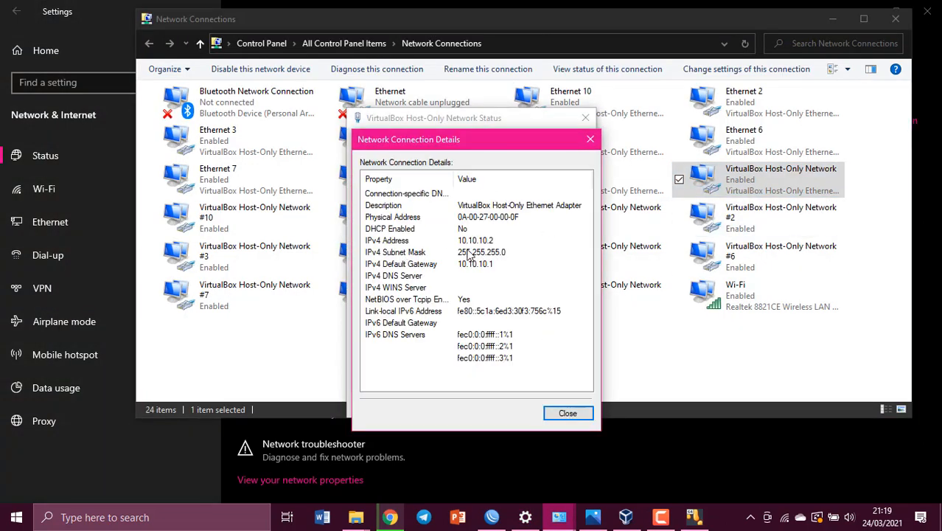
{"action": "left_click", "coordinate": [560, 411]}
{"action": "left_click", "coordinate": [561, 405]}
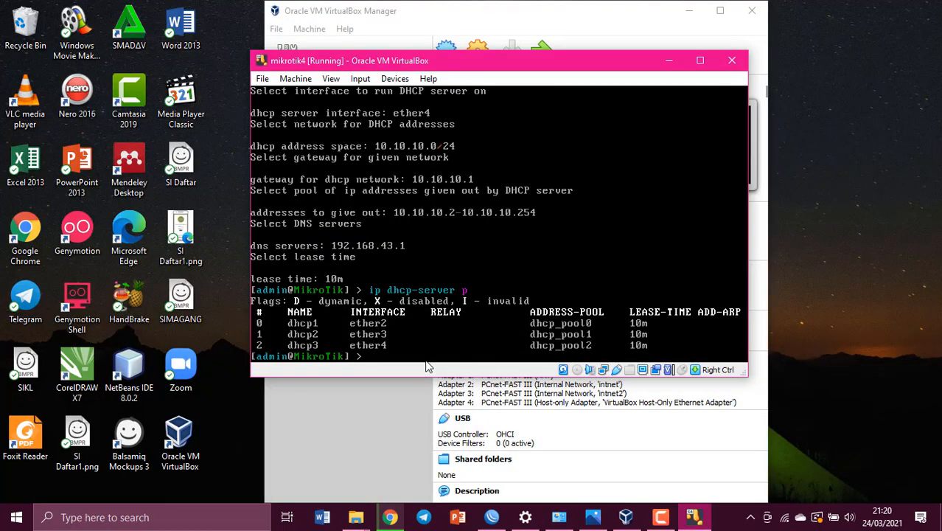
- In WinBox, cancel the pending attempt and connect to neighbour router 10.10.10.1
{"action": "left_click", "coordinate": [492, 517]}
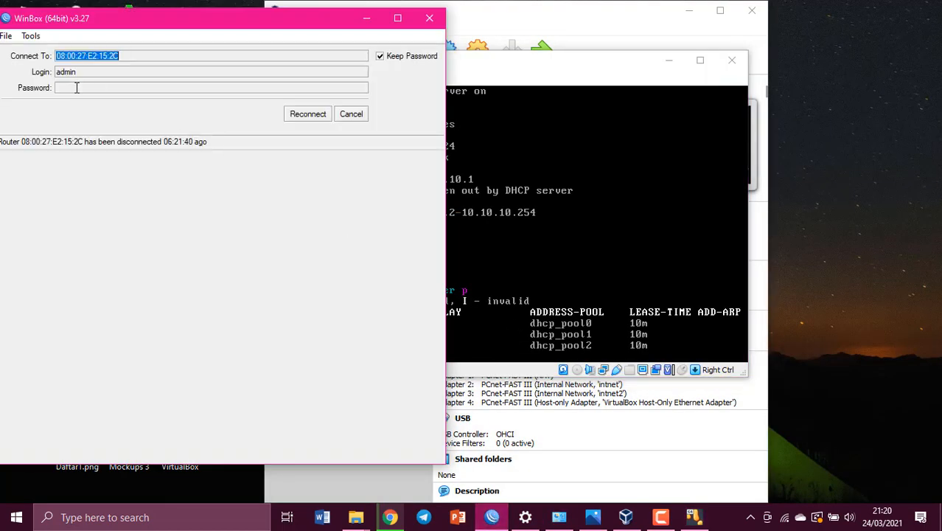
{"action": "left_click_drag", "start_coordinate": [290, 18], "coordinate": [458, 38]}
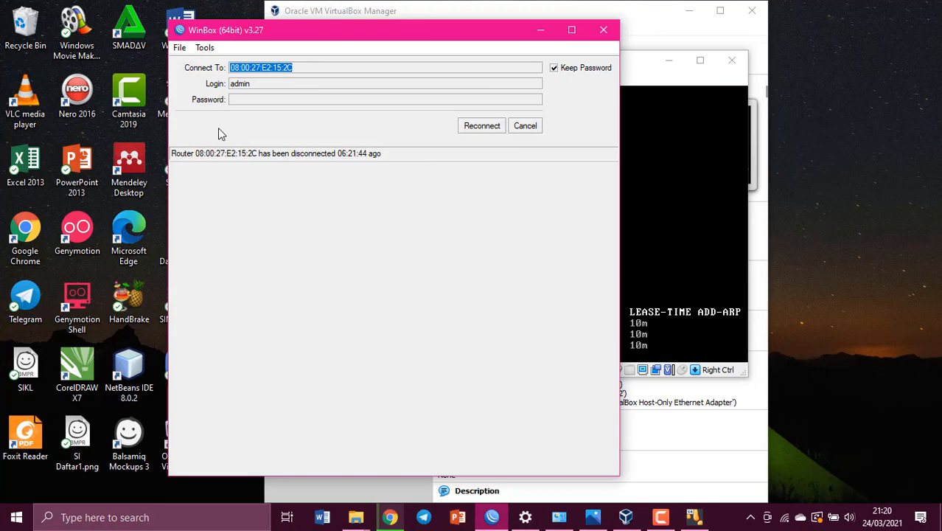
{"action": "left_click", "coordinate": [571, 29]}
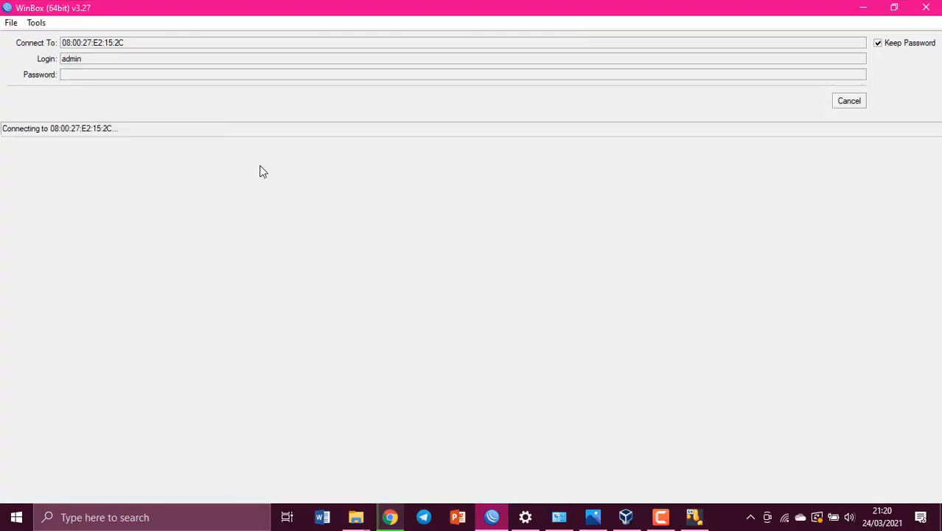
{"action": "left_click", "coordinate": [848, 100]}
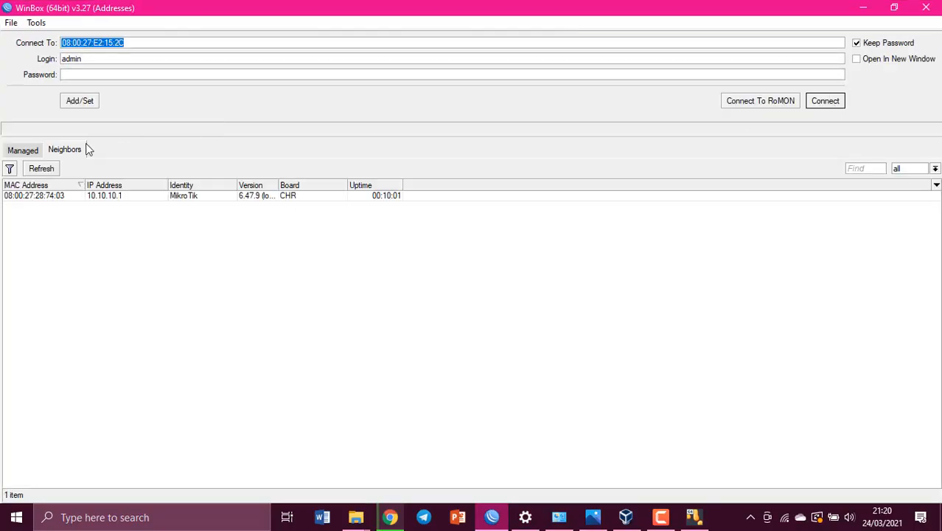
{"action": "left_click", "coordinate": [42, 196]}
{"action": "left_click", "coordinate": [815, 103]}
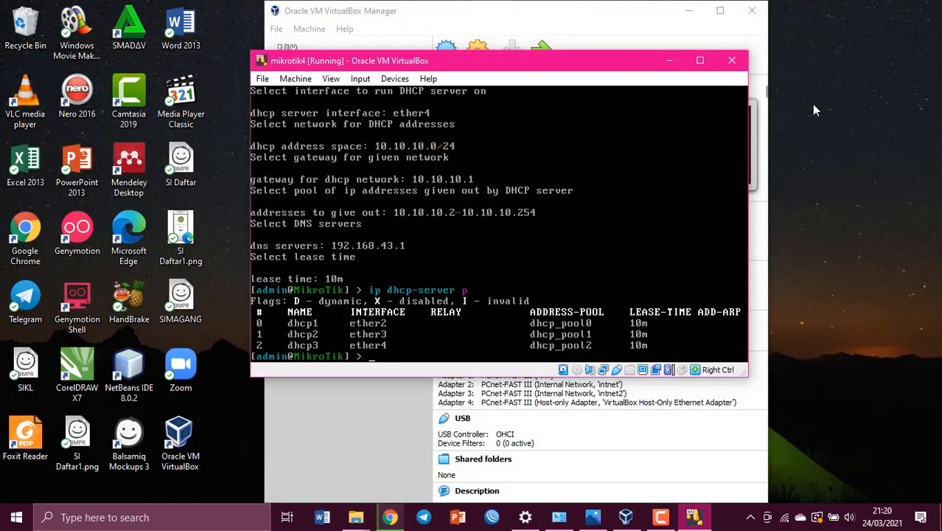
- Review IP > Addresses and the three DHCP servers, then bring up the topology diagram
{"action": "left_click_drag", "start_coordinate": [328, 23], "coordinate": [489, 23]}
{"action": "left_click", "coordinate": [247, 162]}
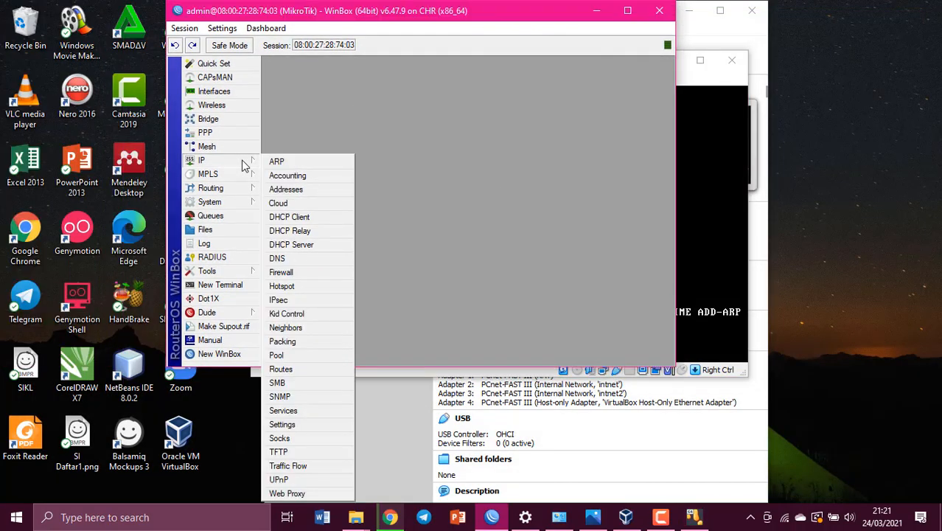
{"action": "left_click", "coordinate": [287, 176]}
{"action": "left_click", "coordinate": [572, 98]}
{"action": "left_click", "coordinate": [210, 160]}
{"action": "left_click", "coordinate": [305, 244]}
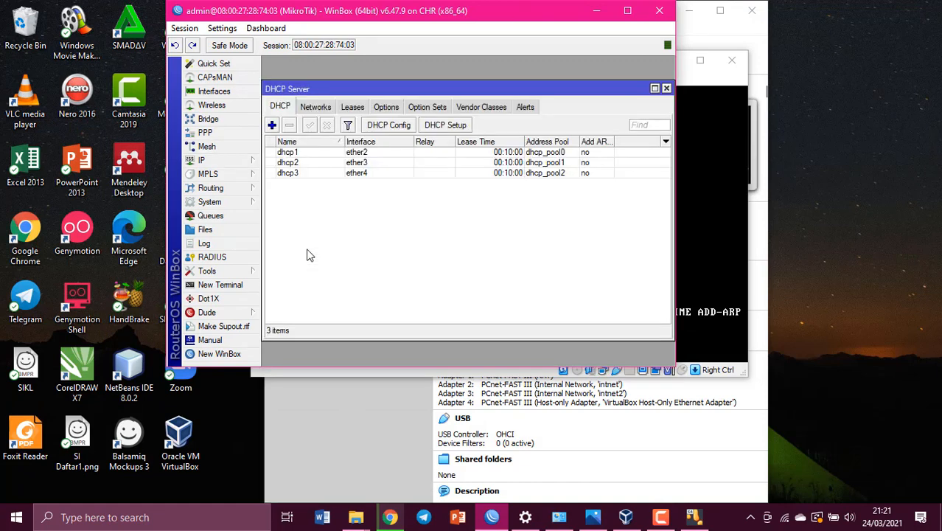
{"action": "left_click", "coordinate": [667, 87]}
{"action": "left_click", "coordinate": [593, 517]}
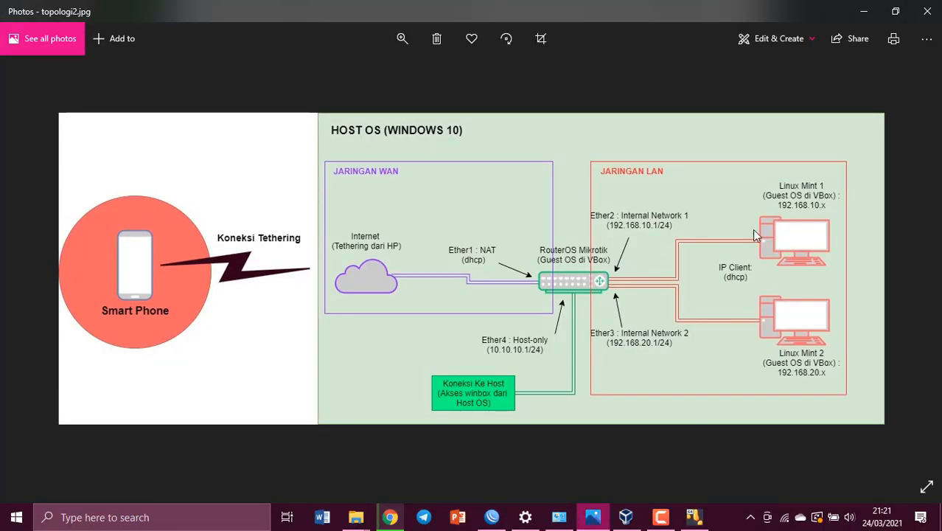
- Create a new VM named linuxmintayu1 with 1024 MB memory and a default VDI disk
{"action": "left_click", "coordinate": [864, 11]}
{"action": "left_click", "coordinate": [597, 10]}
{"action": "left_click", "coordinate": [668, 60]}
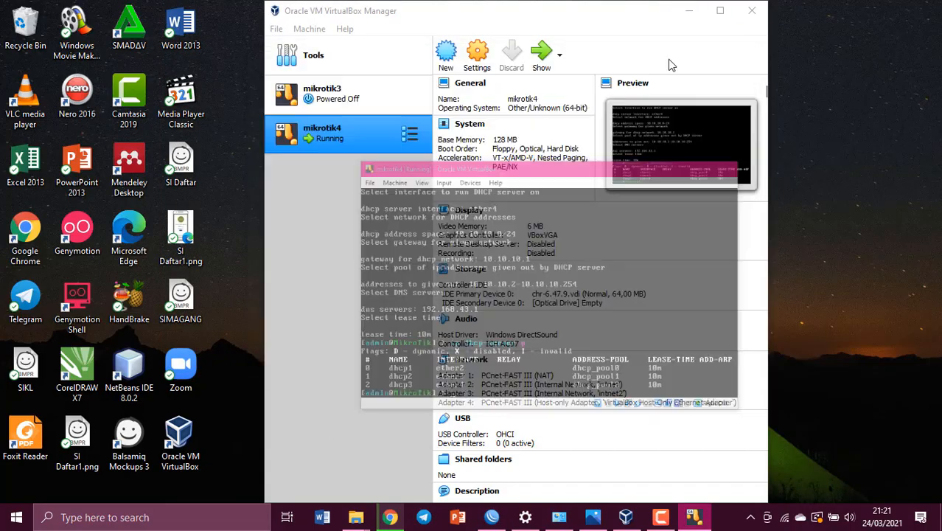
{"action": "left_click", "coordinate": [446, 55]}
{"action": "type", "text": "linuxmintayu1"}
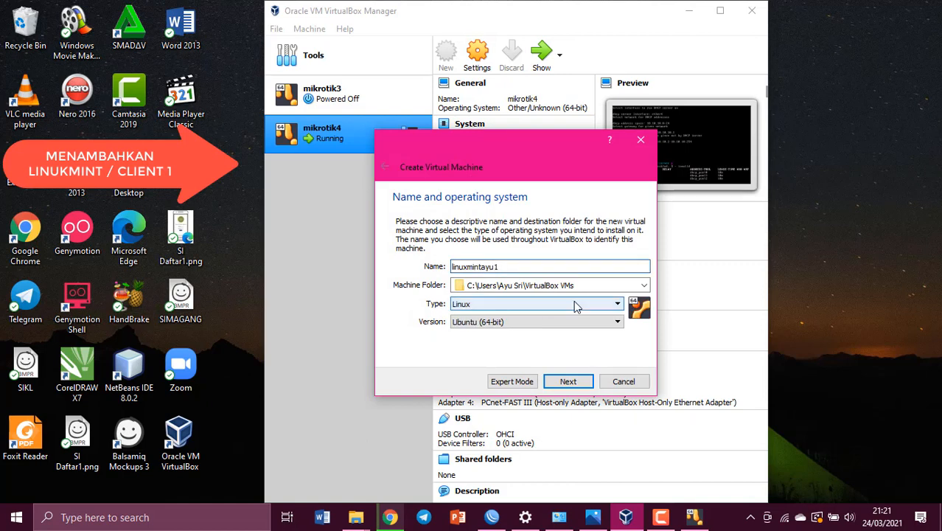
{"action": "left_click", "coordinate": [567, 382]}
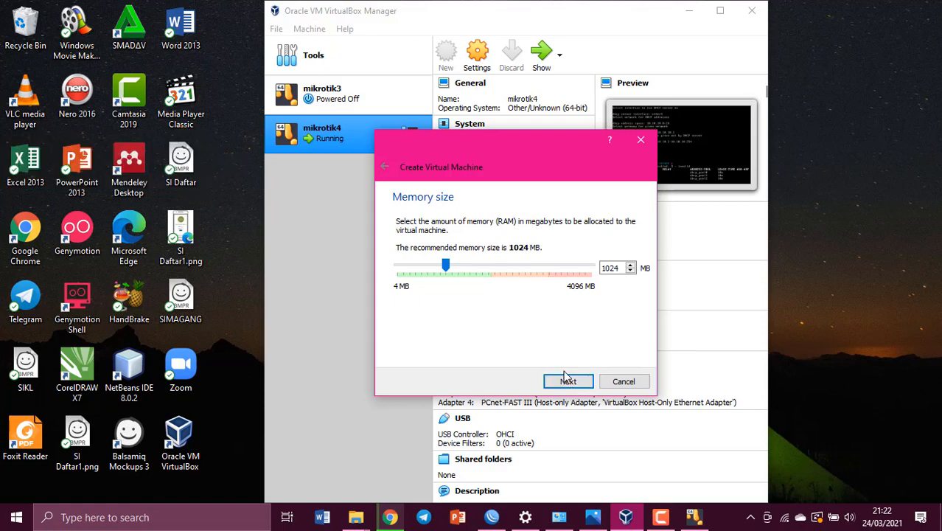
{"action": "left_click", "coordinate": [567, 381]}
{"action": "left_click", "coordinate": [566, 385]}
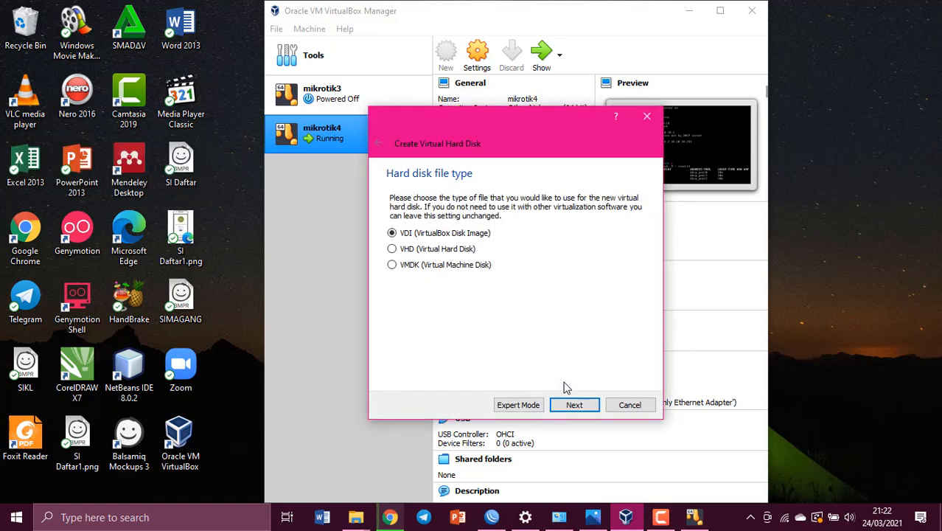
{"action": "left_click", "coordinate": [572, 404]}
{"action": "left_click", "coordinate": [573, 406]}
{"action": "left_click", "coordinate": [574, 405]}
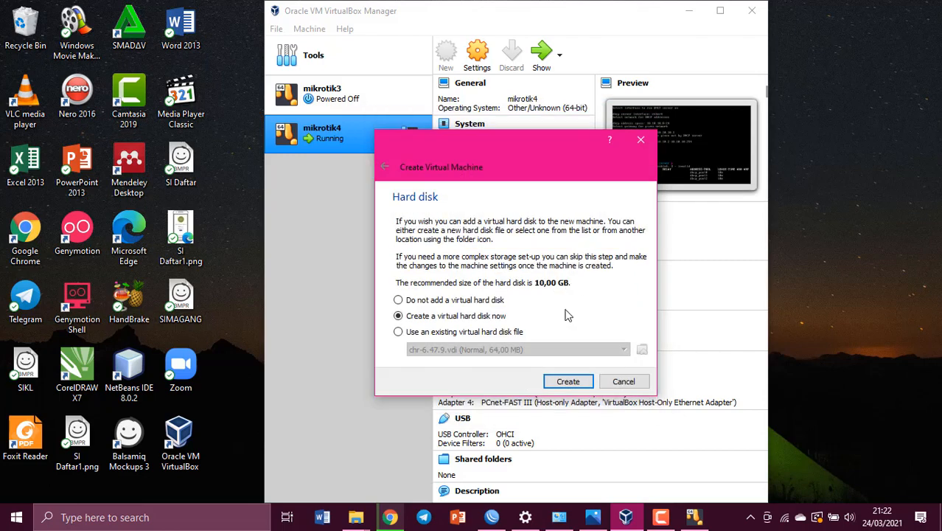
- Attach linuxmintayu1's network adapter to the internal network intnet
{"action": "left_click", "coordinate": [569, 367]}
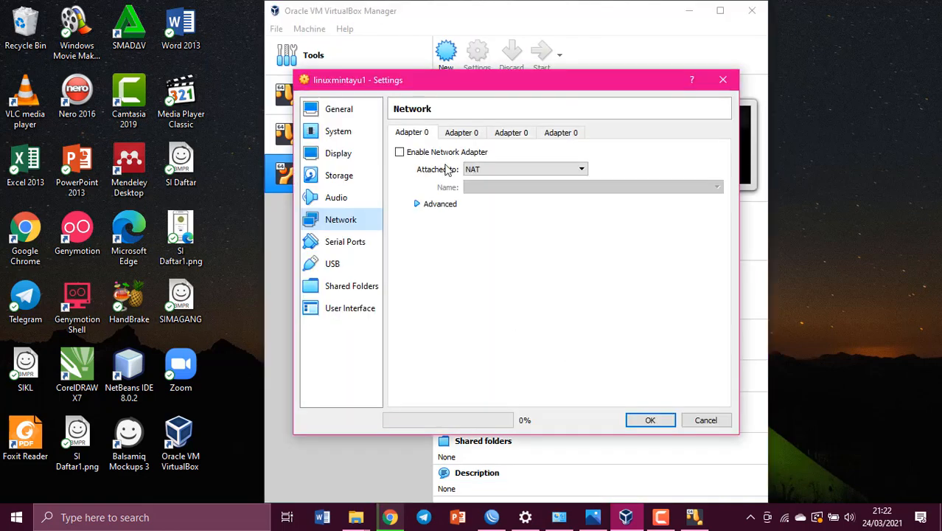
{"action": "mouse_move", "coordinate": [586, 518]}
{"action": "left_click", "coordinate": [593, 459]}
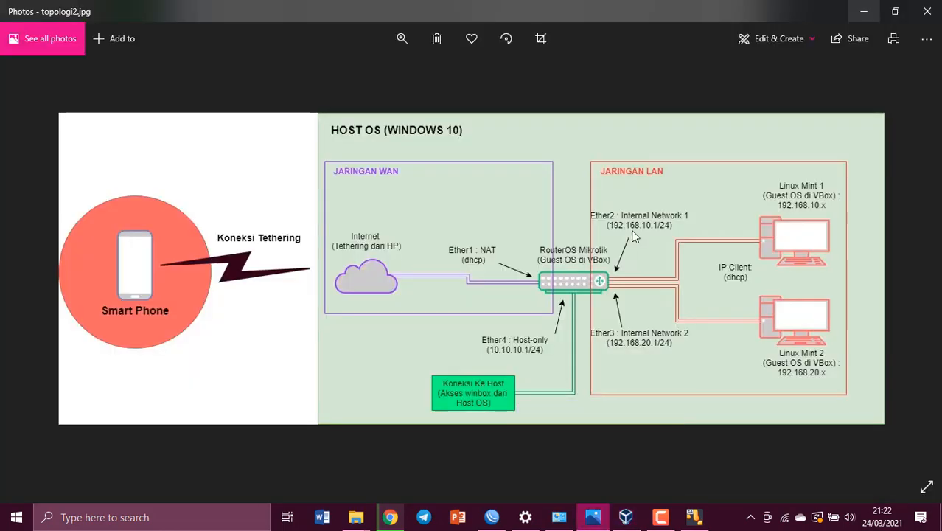
{"action": "left_click", "coordinate": [859, 8]}
{"action": "left_click", "coordinate": [486, 169]}
{"action": "left_click", "coordinate": [493, 222]}
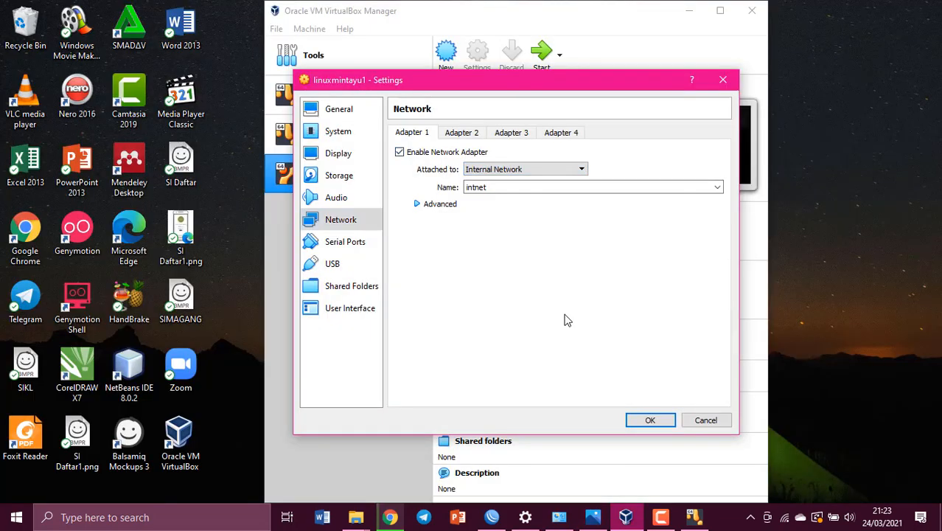
{"action": "left_click", "coordinate": [637, 420]}
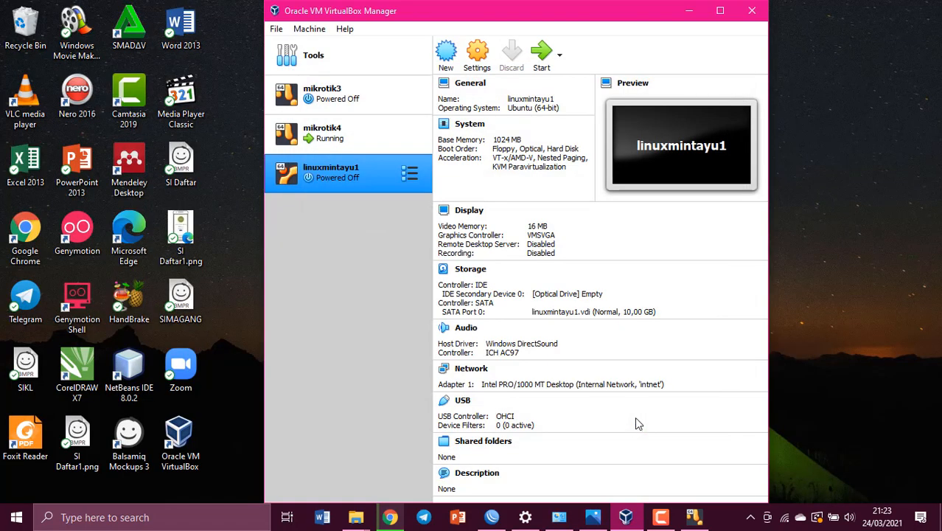
- Start linuxmintayu1 booting from the linuxmint-19.1-mate-64bit.iso disc
{"action": "left_click", "coordinate": [543, 65]}
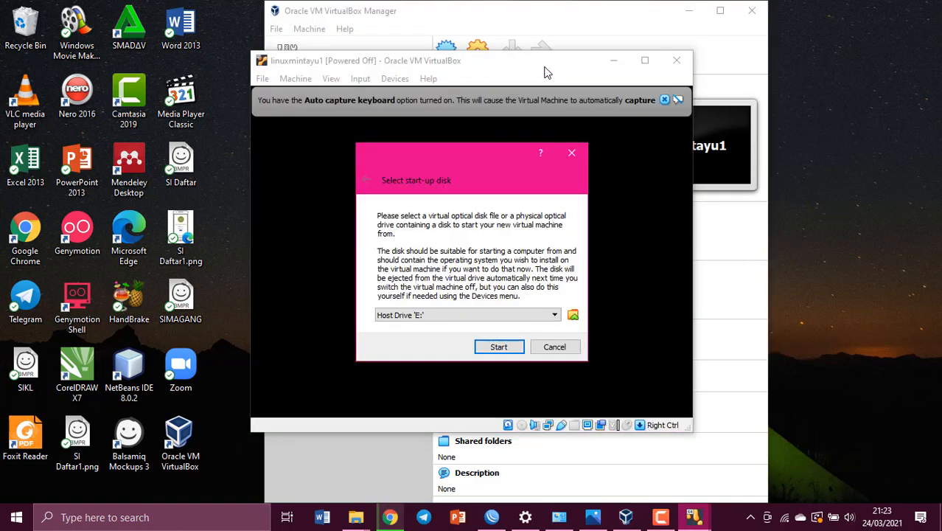
{"action": "left_click", "coordinate": [553, 314]}
{"action": "left_click", "coordinate": [543, 336]}
{"action": "left_click", "coordinate": [512, 346]}
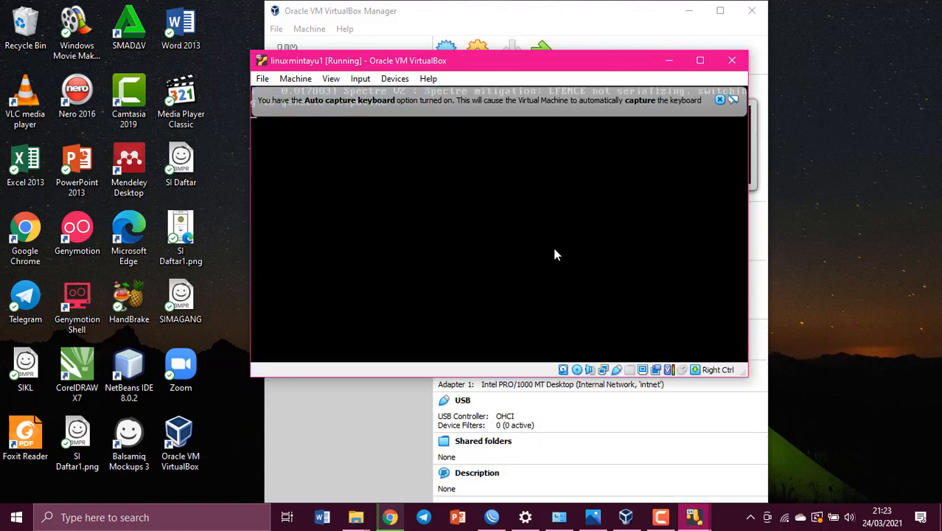
{"action": "left_click", "coordinate": [721, 100]}
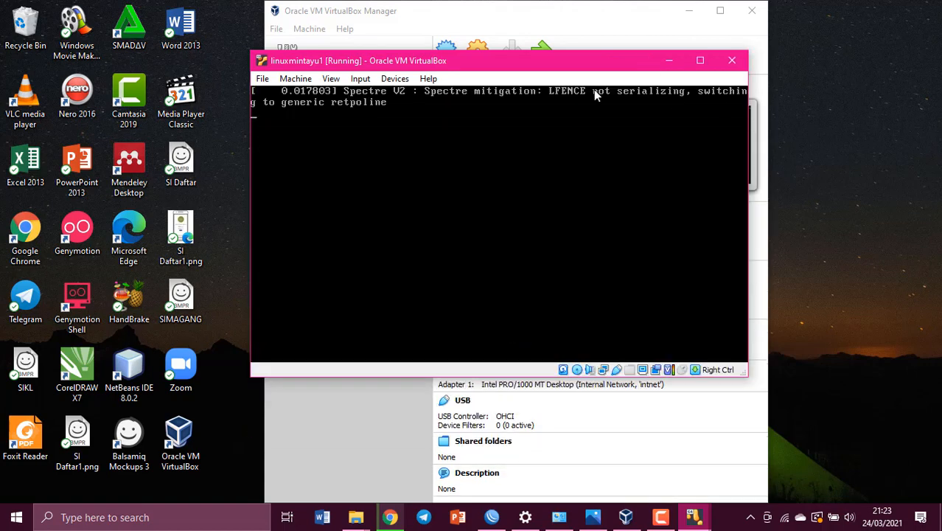
{"action": "left_click", "coordinate": [667, 64]}
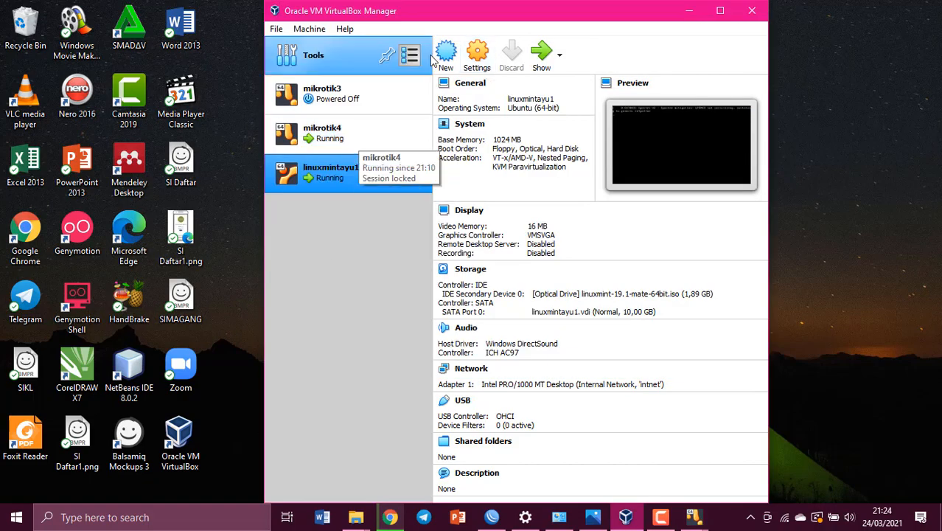
- Create a new VM named linuxmintayu2 with default memory and disk settings
{"action": "left_click", "coordinate": [593, 517]}
{"action": "left_click", "coordinate": [864, 11]}
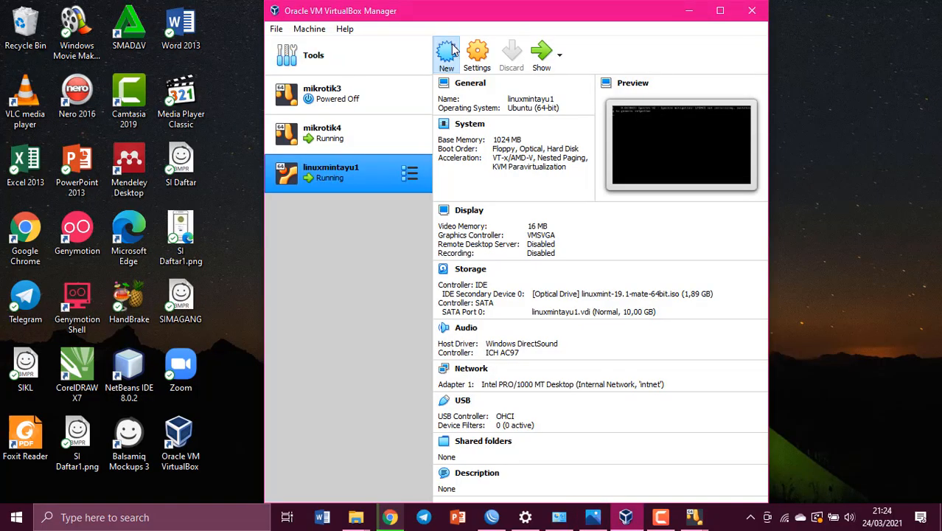
{"action": "type", "text": "linuxmintayu2"}
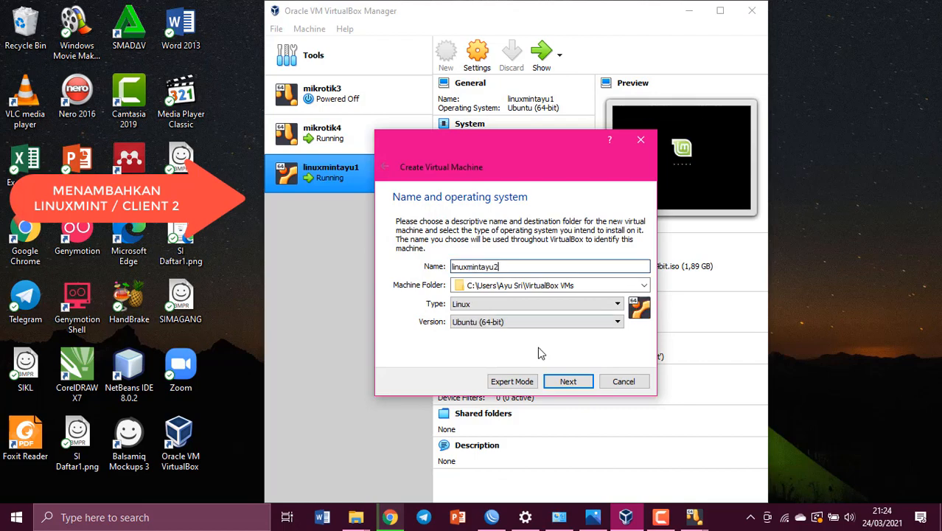
{"action": "left_click", "coordinate": [568, 381]}
{"action": "left_click", "coordinate": [567, 381]}
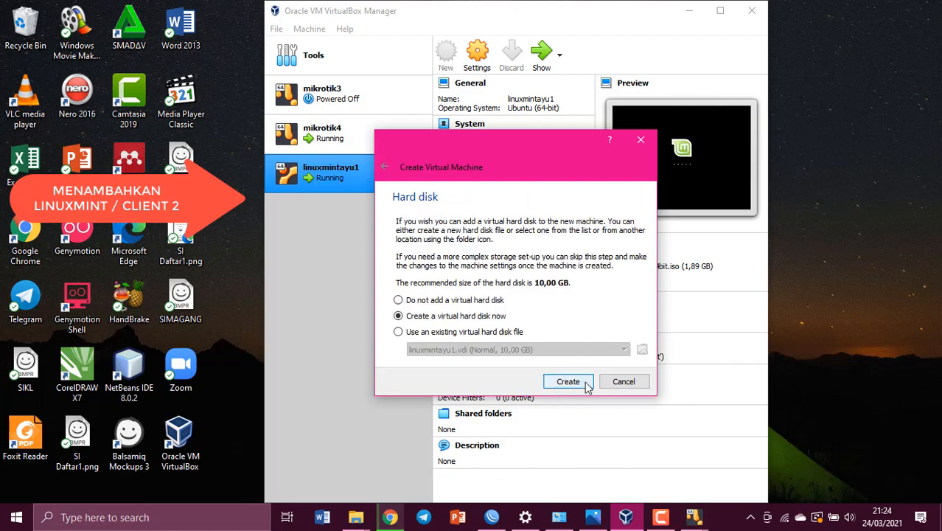
{"action": "left_click", "coordinate": [567, 381]}
{"action": "left_click", "coordinate": [578, 407]}
{"action": "left_click", "coordinate": [579, 407]}
{"action": "left_click", "coordinate": [568, 343]}
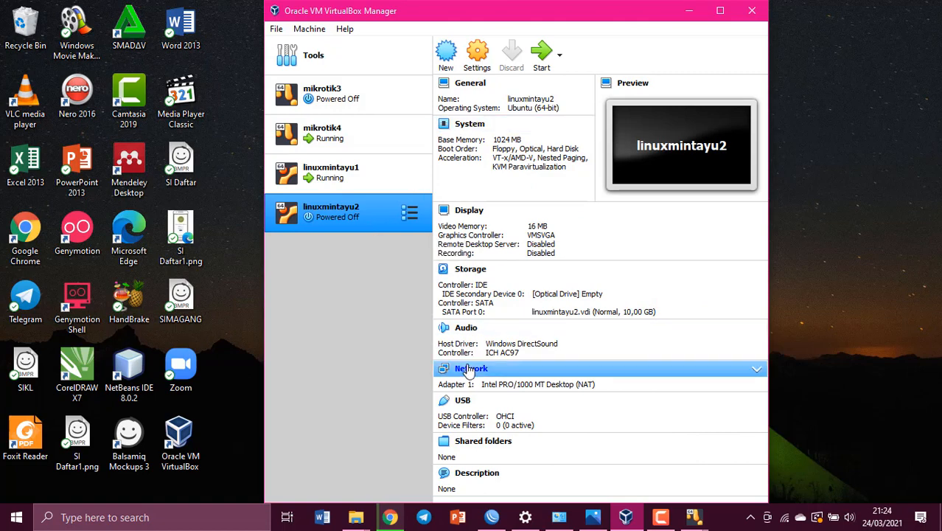
- Attach linuxmintayu2's adapter to the internal network intnet2
{"action": "left_click", "coordinate": [486, 374]}
{"action": "left_click", "coordinate": [476, 169]}
{"action": "left_click", "coordinate": [487, 198]}
{"action": "left_click", "coordinate": [493, 187]}
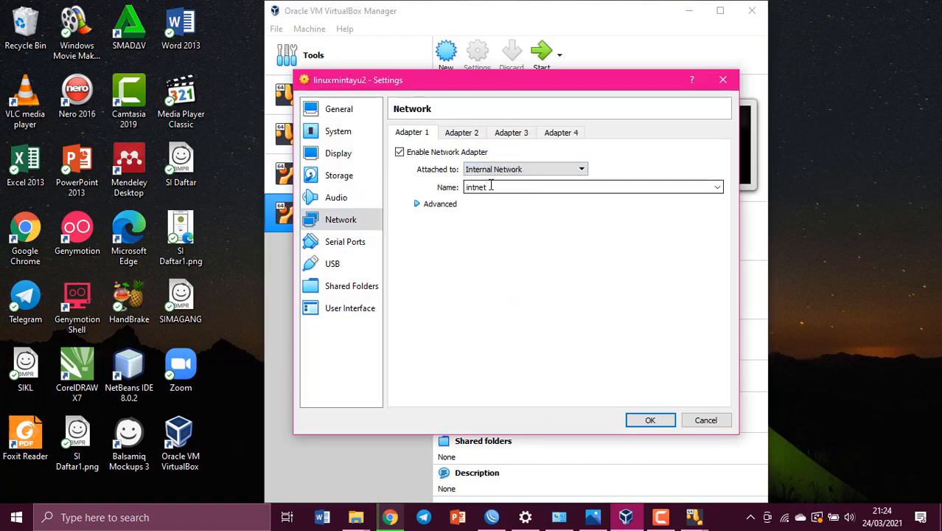
{"action": "type", "text": "2"}
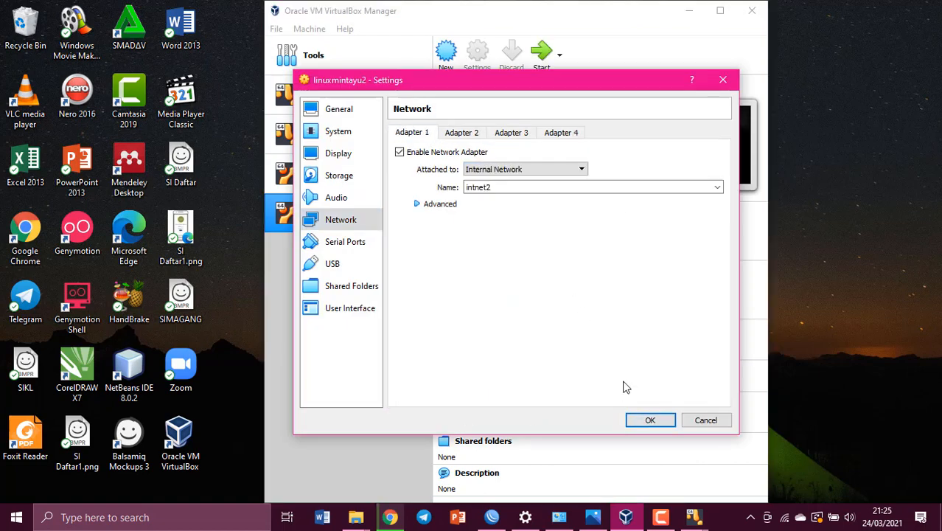
{"action": "left_click", "coordinate": [641, 420]}
- Run ifconfig in a terminal on client 1 and confirm its address 192.168.10.254
{"action": "mouse_move", "coordinate": [695, 518]}
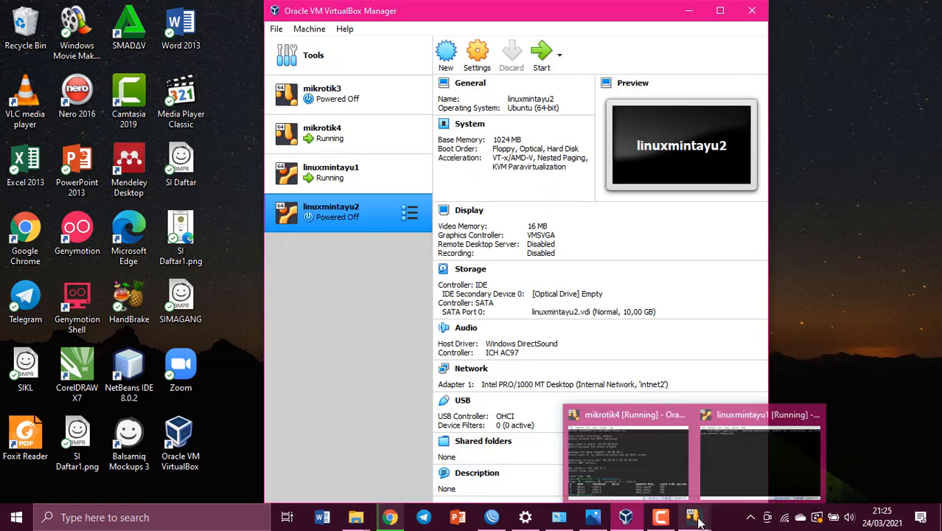
{"action": "left_click", "coordinate": [759, 460]}
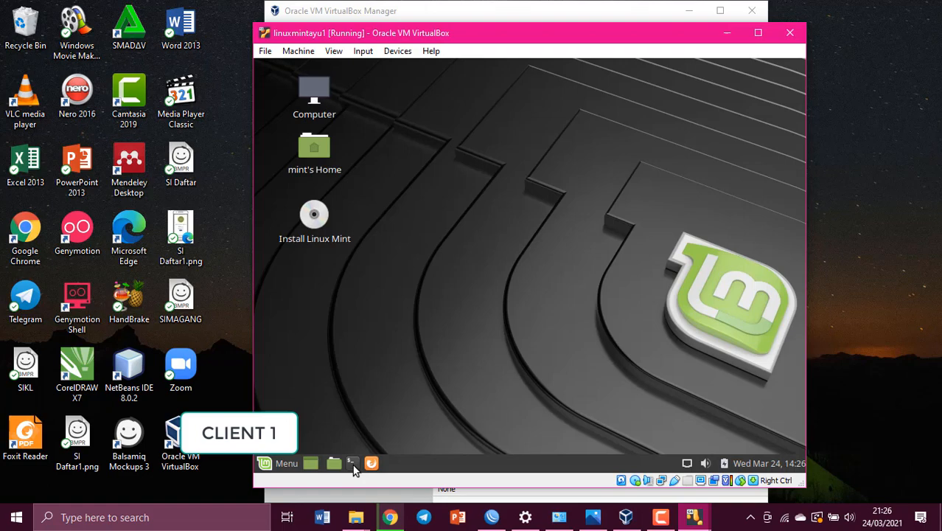
{"action": "left_click", "coordinate": [352, 464]}
{"action": "type", "text": "ifconfig"}
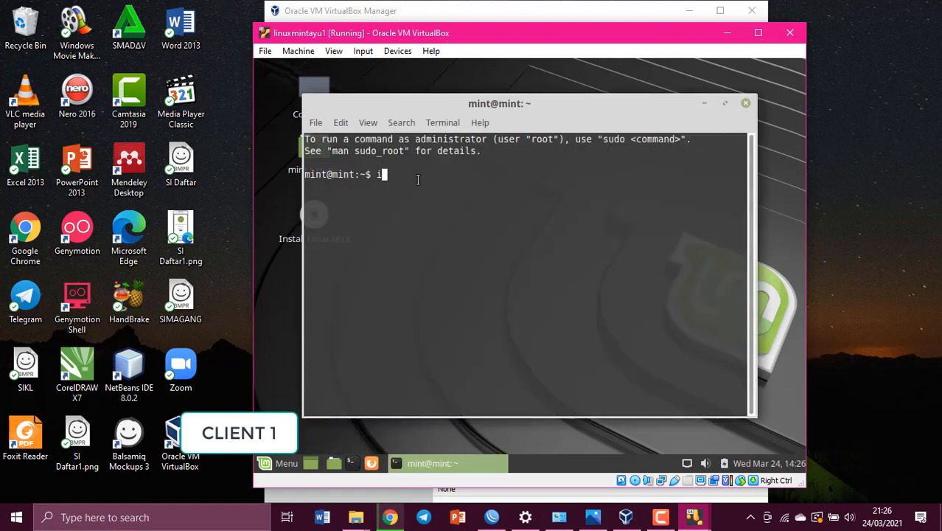
{"action": "key", "text": "Return"}
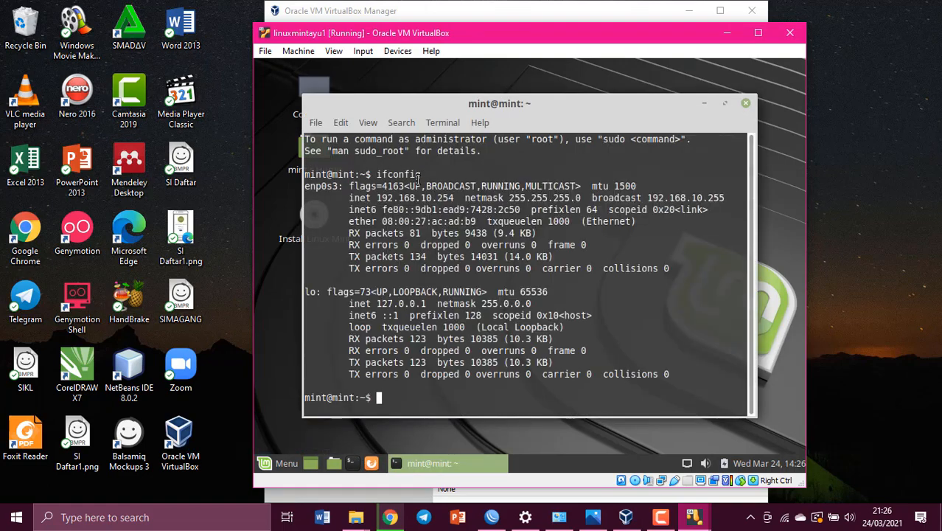
{"action": "left_click_drag", "start_coordinate": [343, 197], "coordinate": [460, 199]}
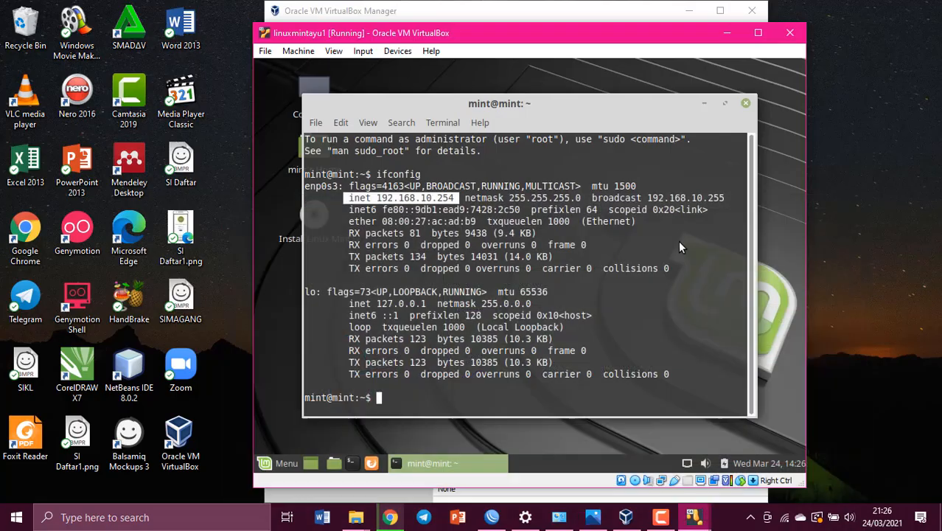
{"action": "left_click", "coordinate": [396, 398]}
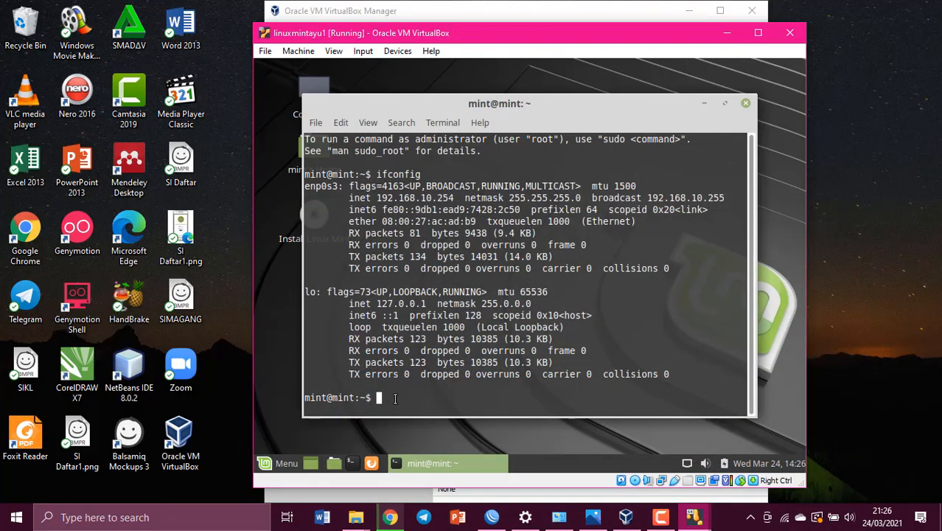
- Ping google.com from client 1 and stop it; all packets are lost
{"action": "type", "text": "ping google.com"}
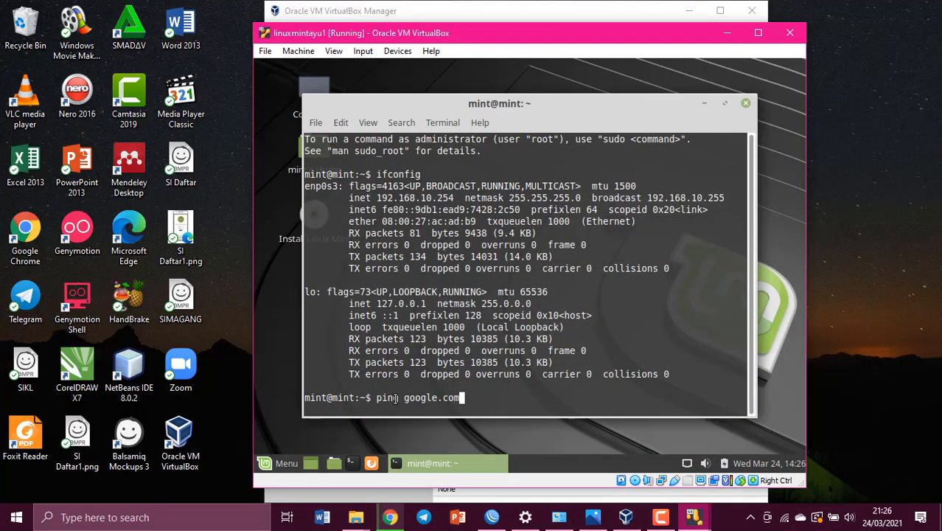
{"action": "key", "text": "Return"}
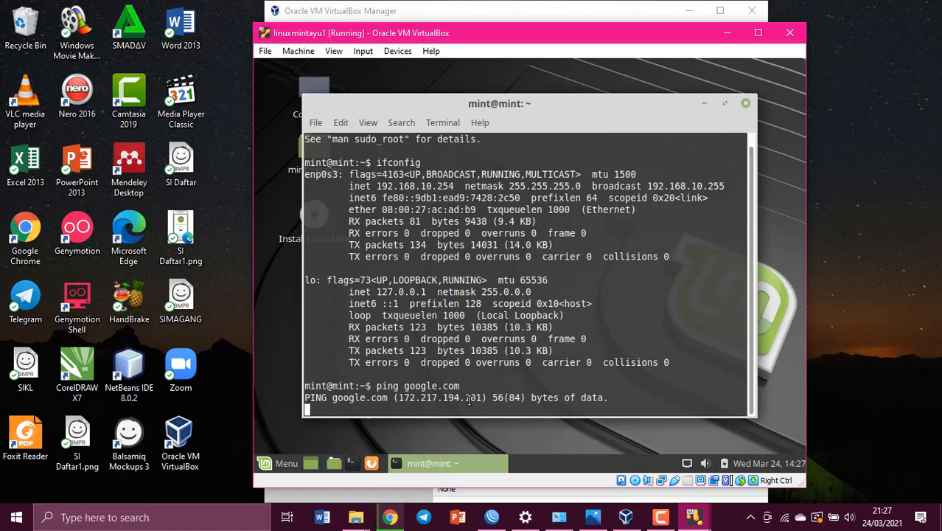
{"action": "key", "text": "ctrl+c"}
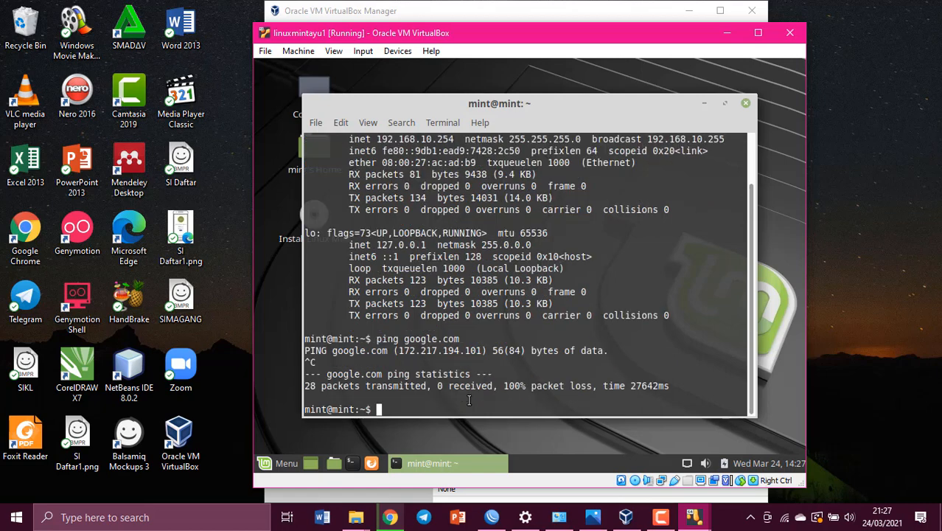
{"action": "left_click", "coordinate": [726, 32]}
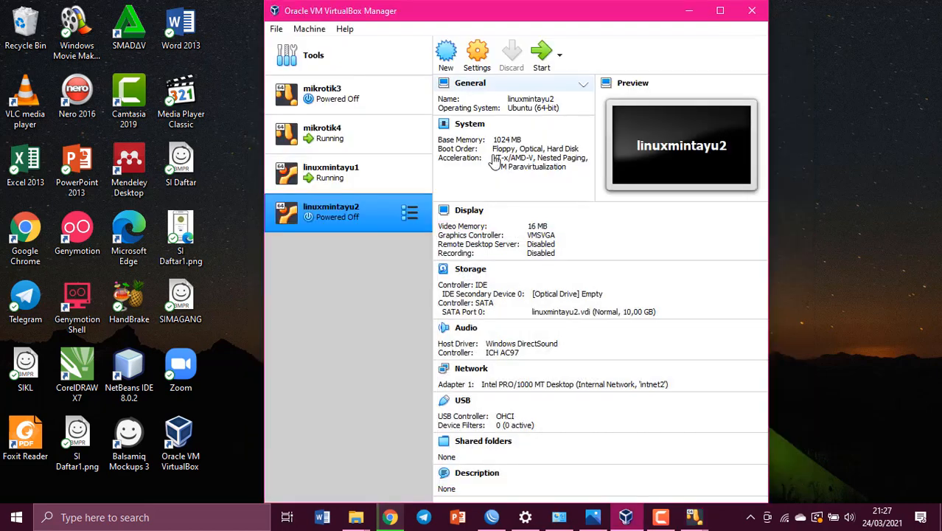
- Start linuxmintayu2 with linuxmint-19.1-mate-64bit.iso as its start-up disk
{"action": "left_click", "coordinate": [544, 58]}
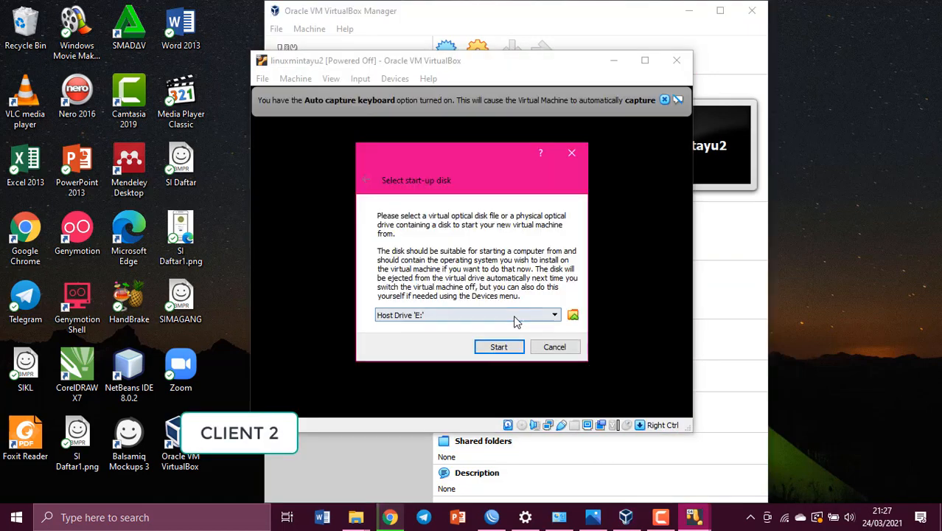
{"action": "left_click", "coordinate": [514, 316]}
{"action": "left_click", "coordinate": [514, 339]}
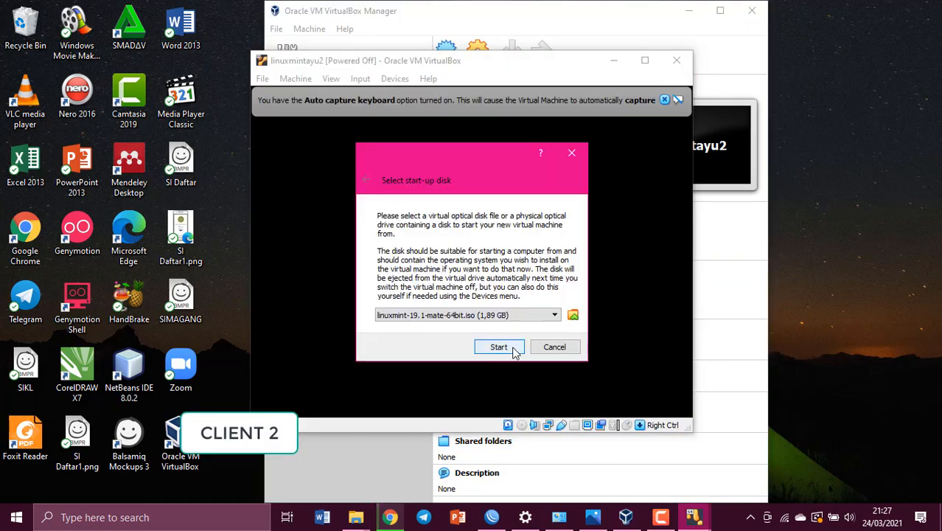
{"action": "left_click", "coordinate": [513, 347]}
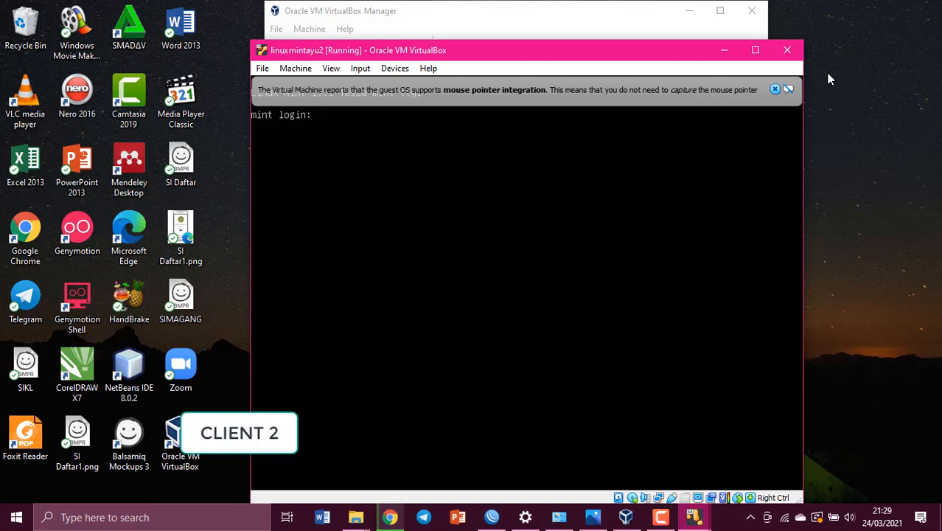
- Log in on client 2 and run ifconfig in a terminal
{"action": "type", "text": "min"}
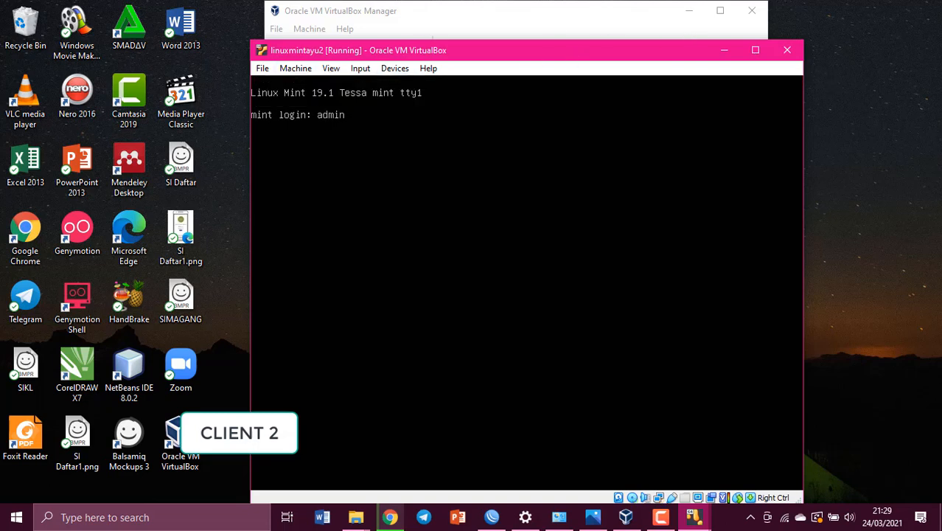
{"action": "left_click_drag", "start_coordinate": [683, 57], "coordinate": [682, 28]}
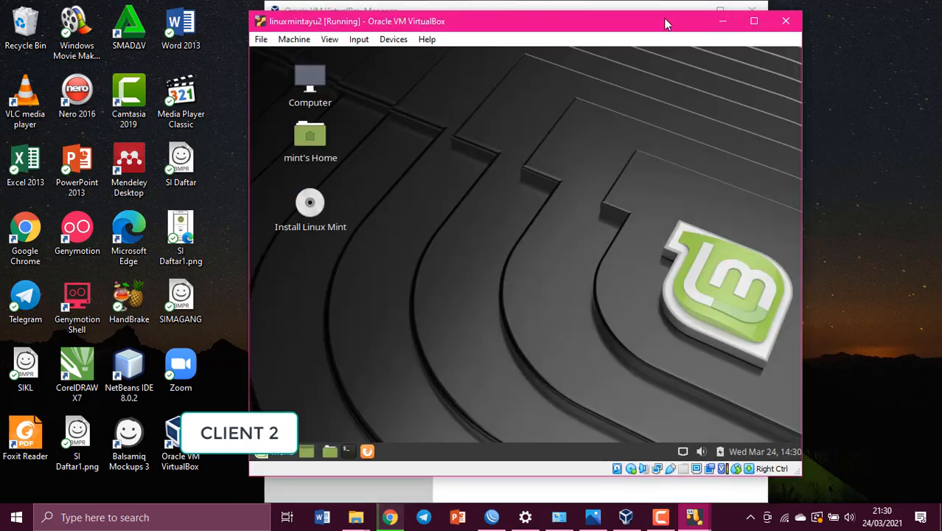
{"action": "left_click", "coordinate": [347, 451]}
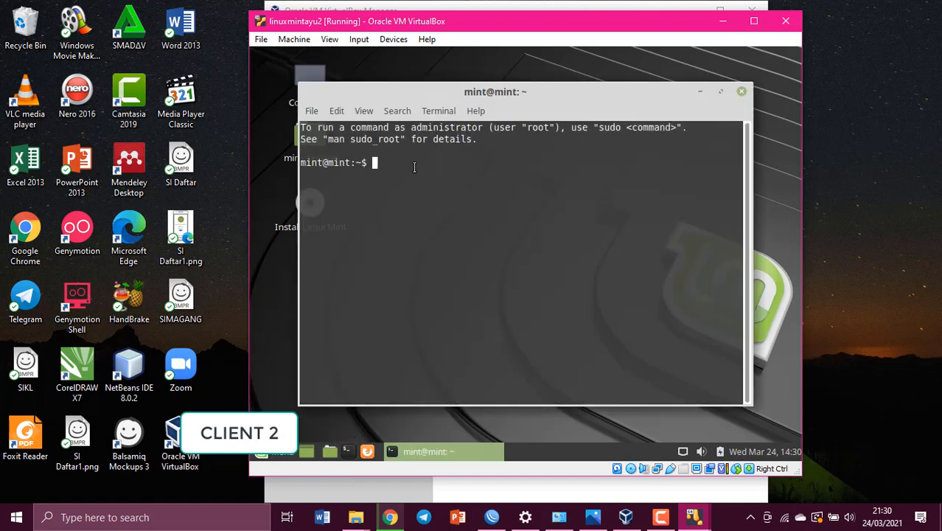
{"action": "type", "text": "ifconfig"}
{"action": "key", "text": "Return"}
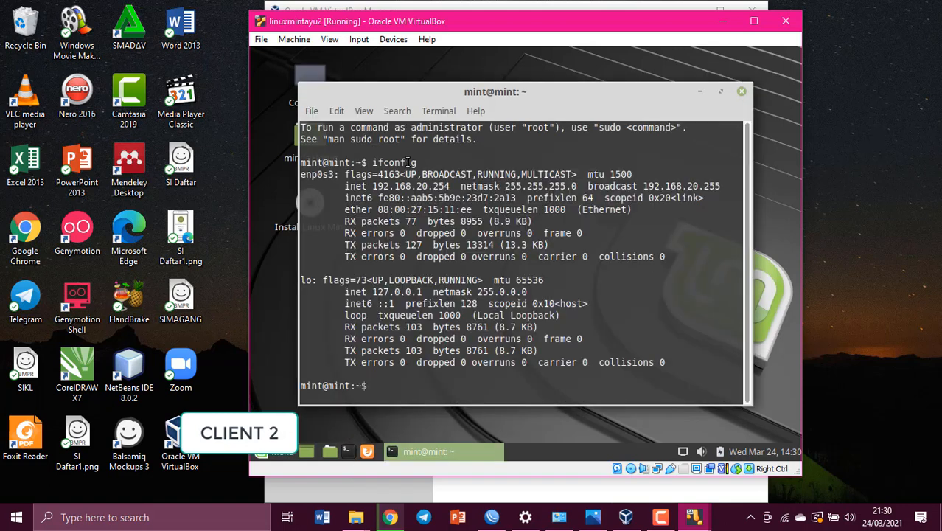
- Ping google.com from client 2, stop it, and highlight the 192.168.20.254 address
{"action": "type", "text": "ping google.com"}
{"action": "key", "text": "Return"}
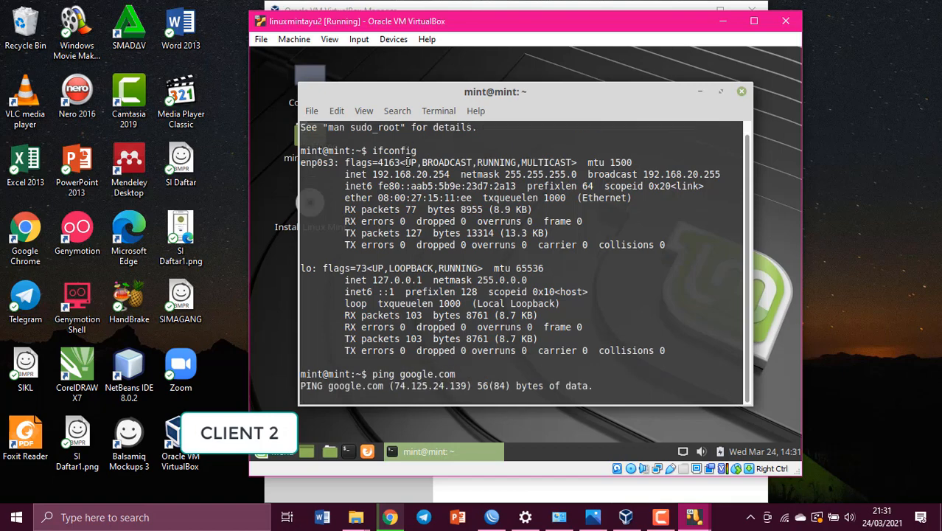
{"action": "key", "text": "ctrl+c"}
{"action": "left_click_drag", "start_coordinate": [341, 127], "coordinate": [451, 128]}
{"action": "left_click", "coordinate": [601, 519]}
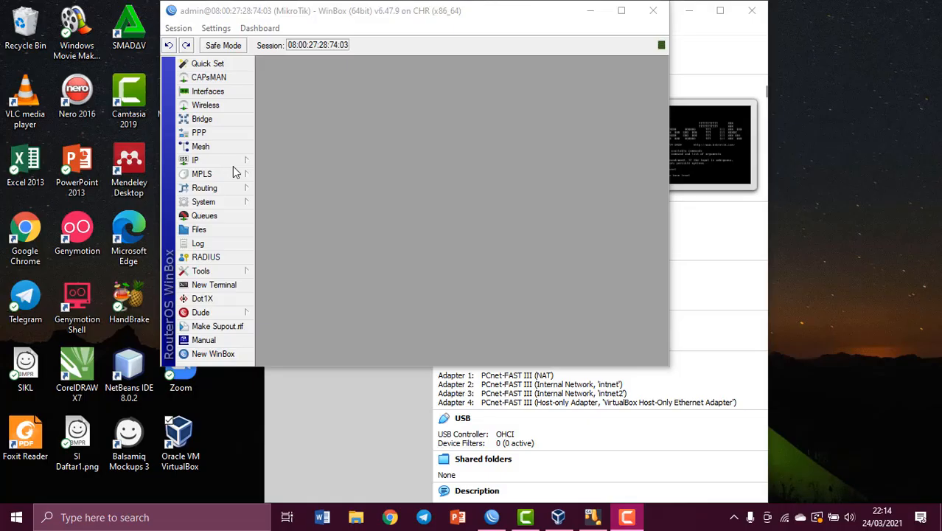
- Add a firewall NAT rule with out-interface ether1 and action masquerade
{"action": "left_click", "coordinate": [233, 162]}
{"action": "left_click", "coordinate": [286, 274]}
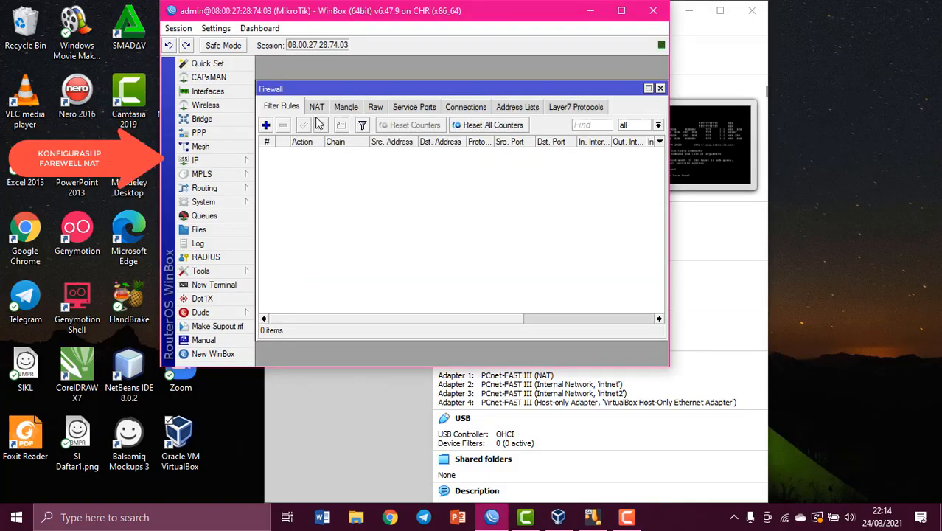
{"action": "left_click", "coordinate": [317, 111]}
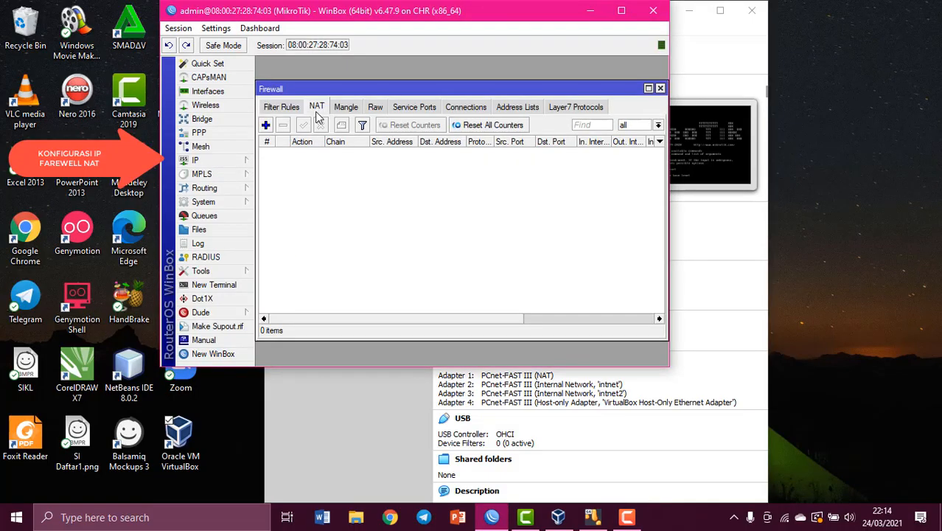
{"action": "left_click", "coordinate": [265, 125]}
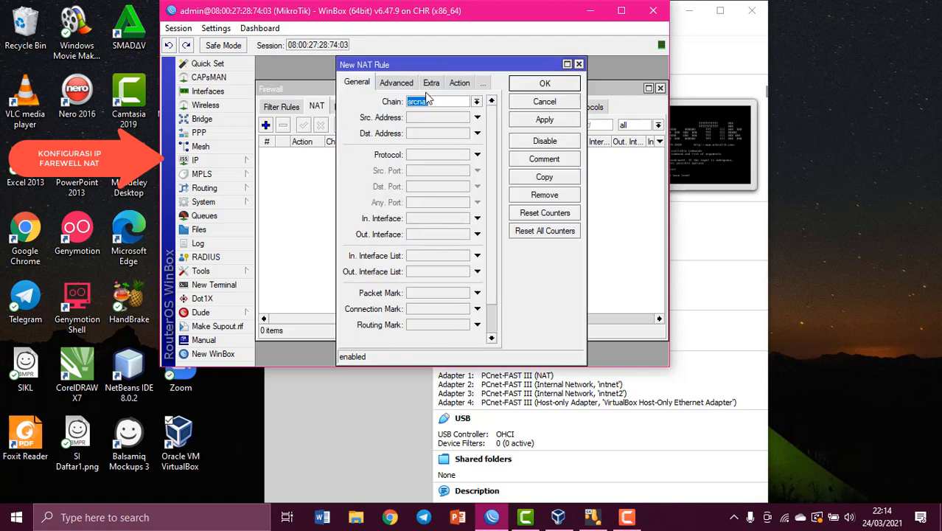
{"action": "left_click", "coordinate": [477, 234]}
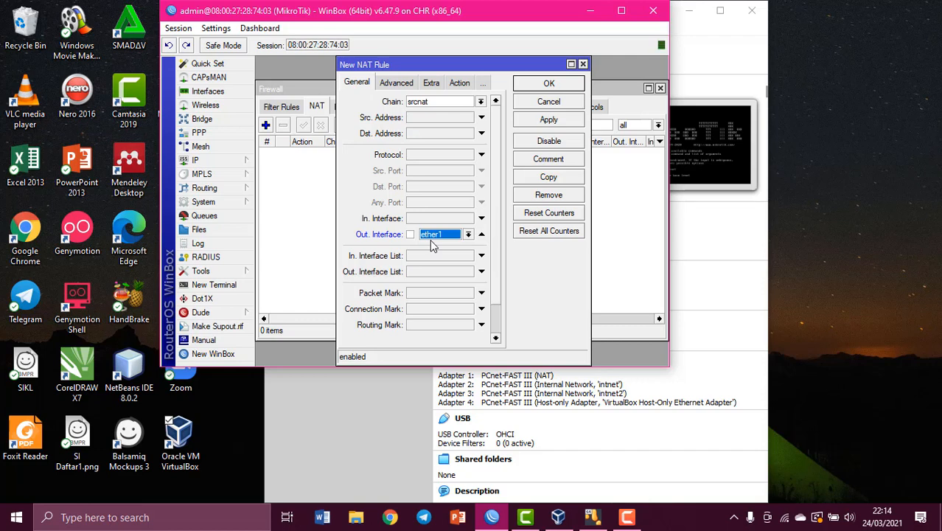
{"action": "left_click", "coordinate": [462, 83]}
{"action": "left_click", "coordinate": [495, 102]}
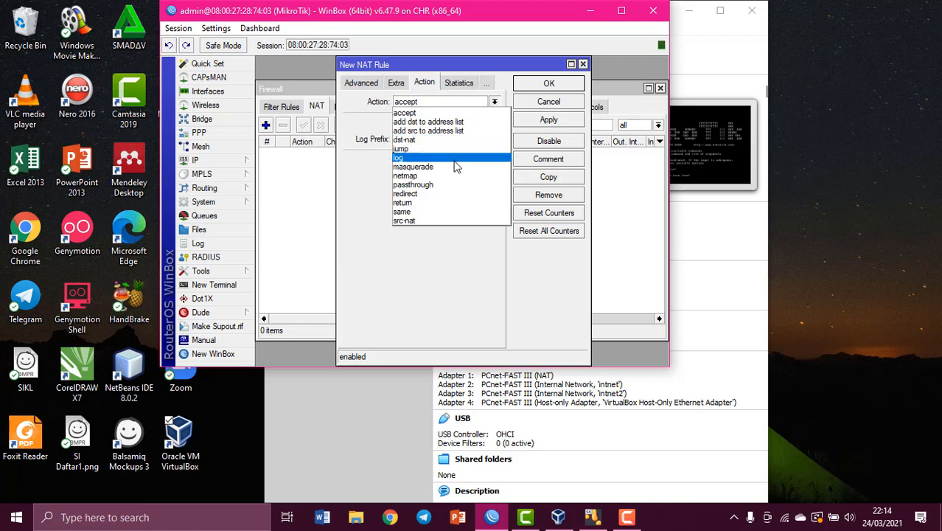
{"action": "left_click", "coordinate": [455, 168]}
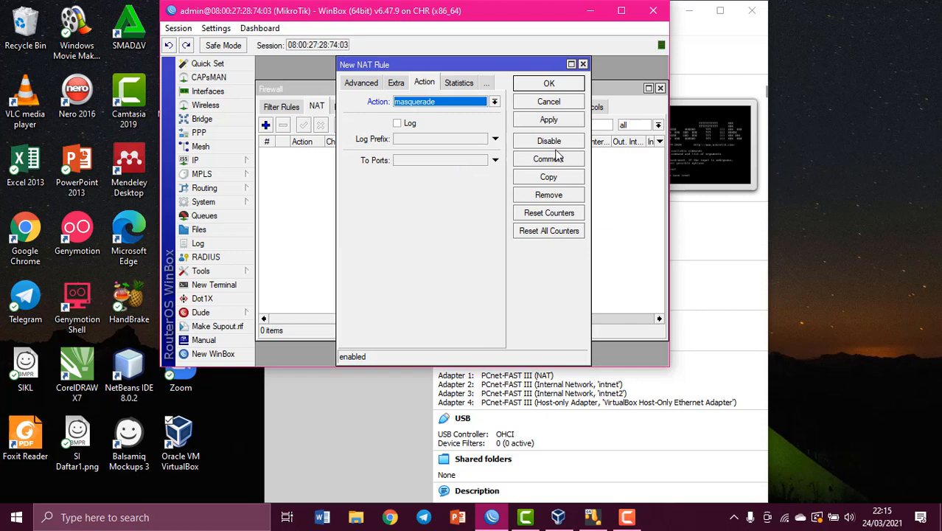
{"action": "left_click", "coordinate": [562, 120]}
{"action": "left_click", "coordinate": [560, 84]}
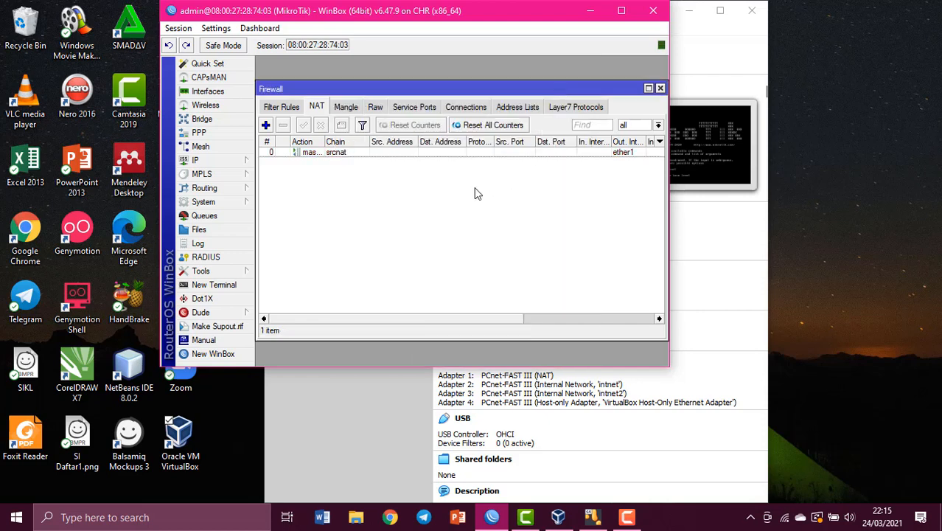
{"action": "left_click", "coordinate": [589, 10]}
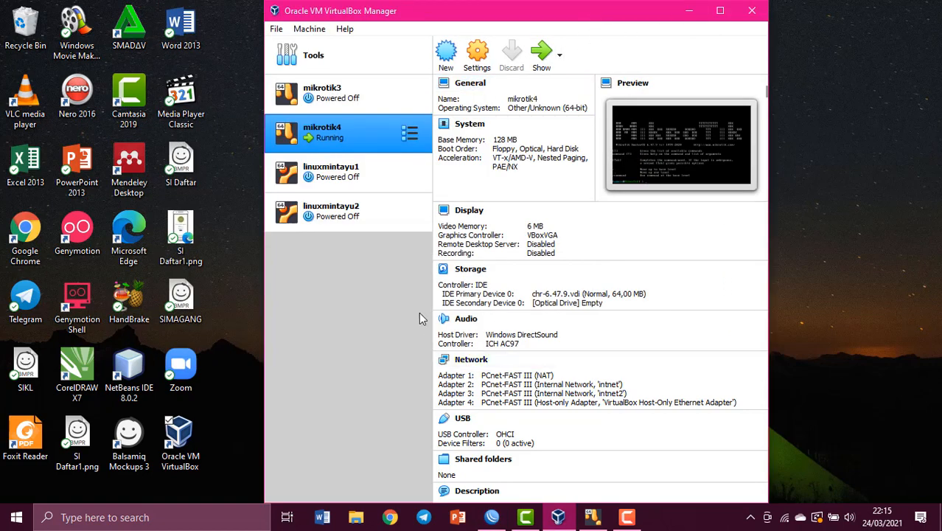
- Start linuxmintayu1 and rerun ping google.com until it gets replies with 0% loss
{"action": "left_click", "coordinate": [368, 173]}
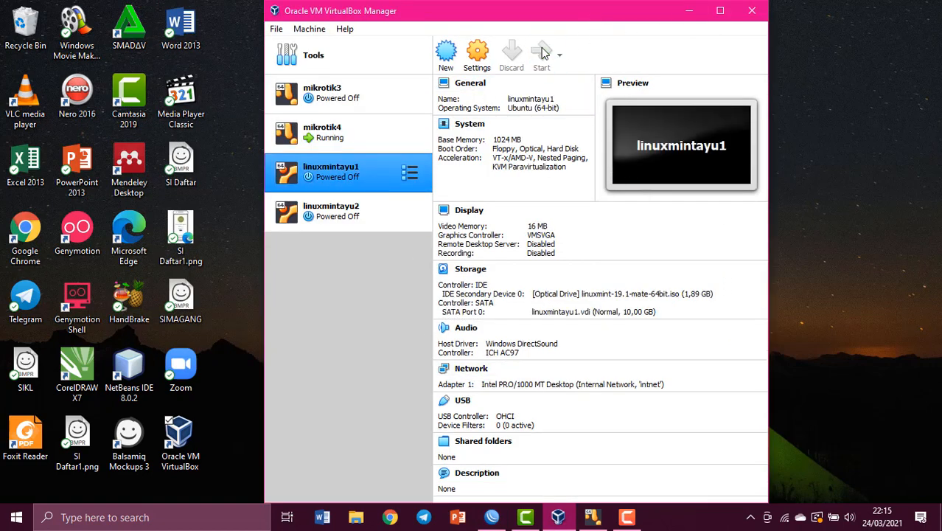
{"action": "left_click", "coordinate": [541, 53]}
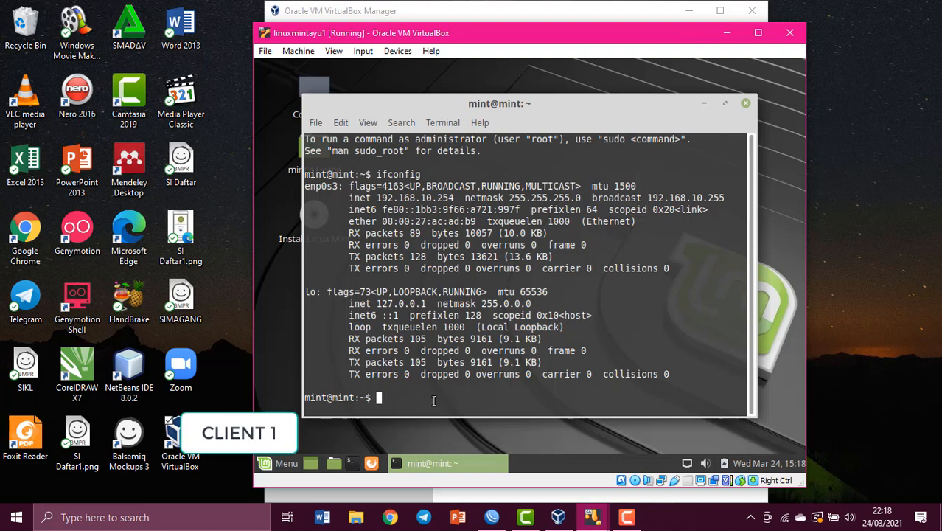
{"action": "type", "text": "ping google.co"}
{"action": "type", "text": "m"}
{"action": "key", "text": "Return"}
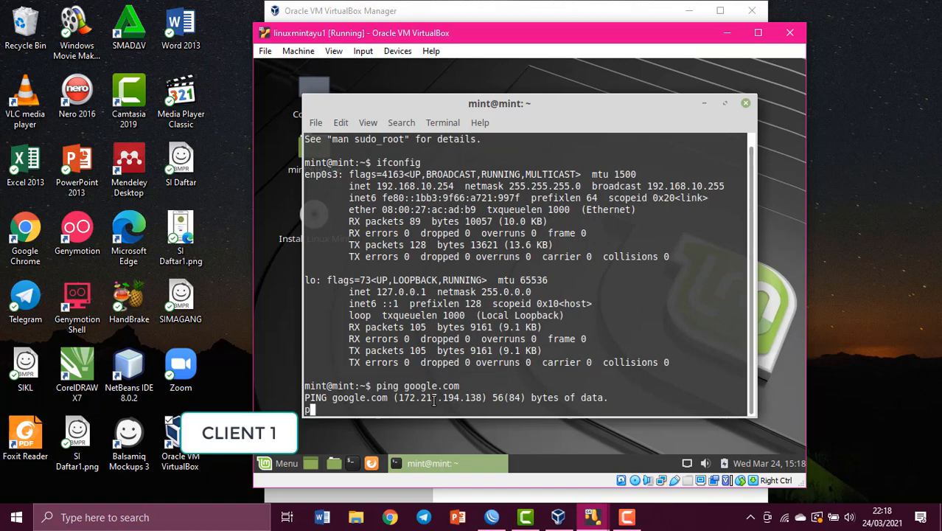
{"action": "key", "text": "Return"}
{"action": "key", "text": "ctrl+c"}
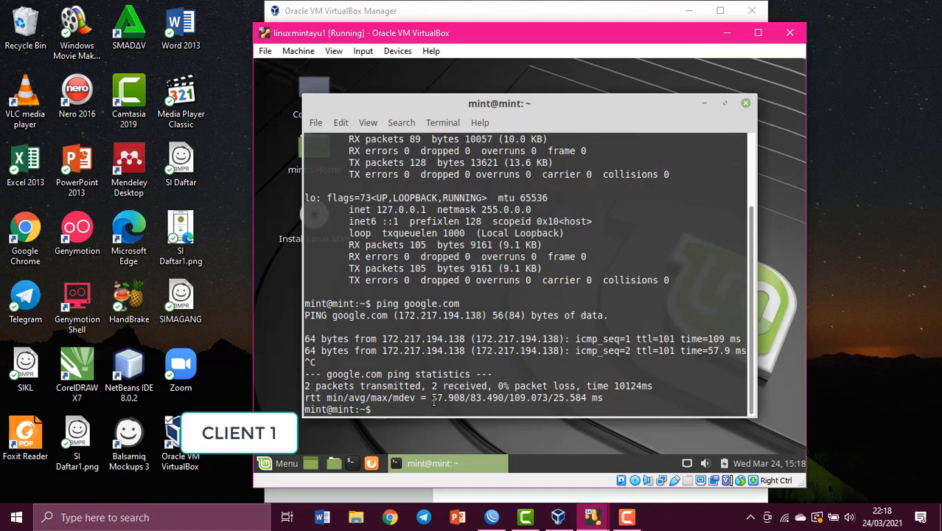
{"action": "type", "text": "ping google.com"}
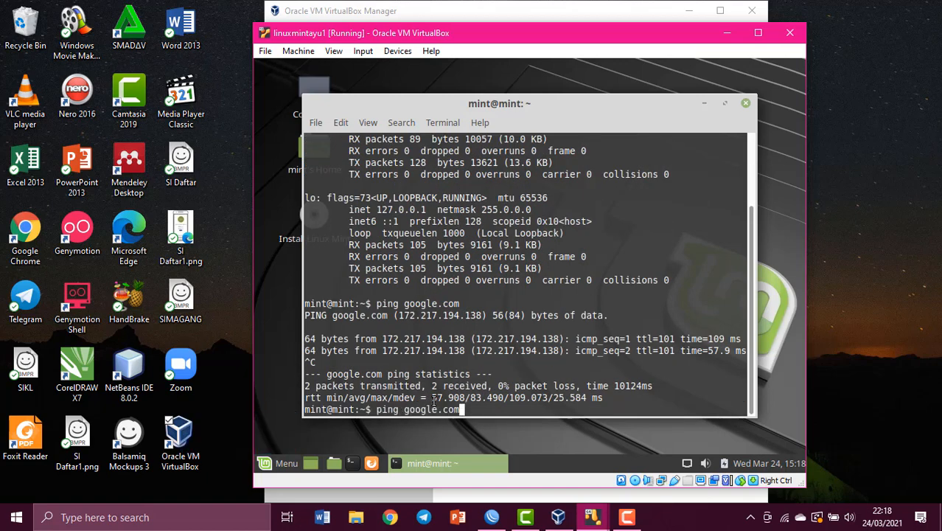
{"action": "key", "text": "Return"}
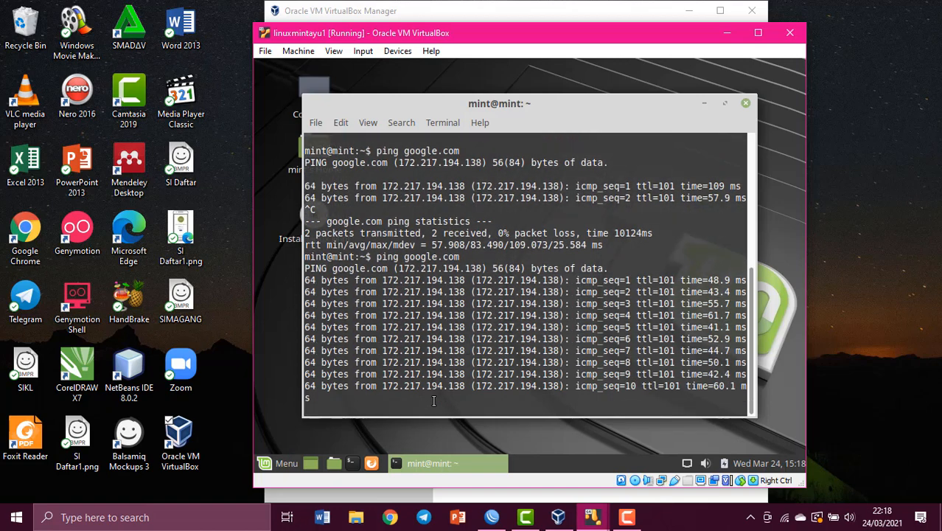
- Power off the linuxmintayu1 machine
{"action": "left_click", "coordinate": [704, 103]}
{"action": "left_click", "coordinate": [789, 32]}
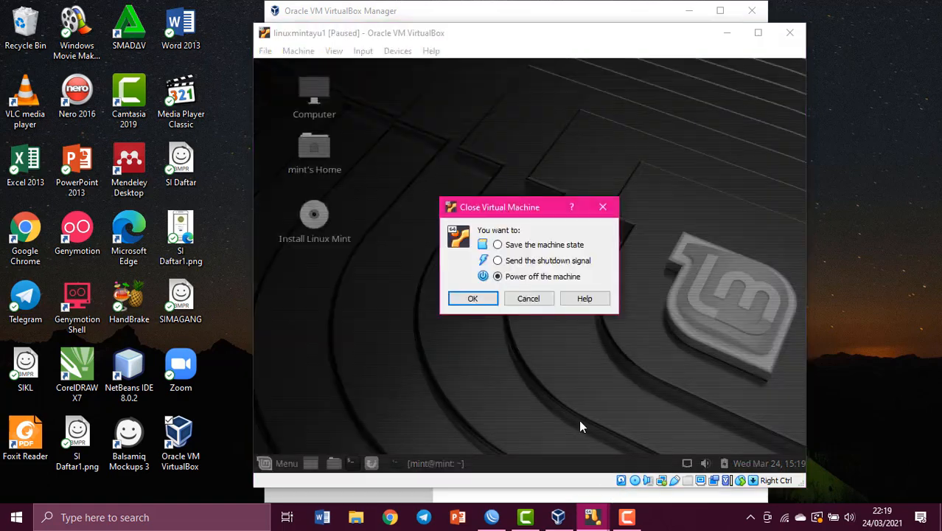
{"action": "left_click", "coordinate": [486, 297]}
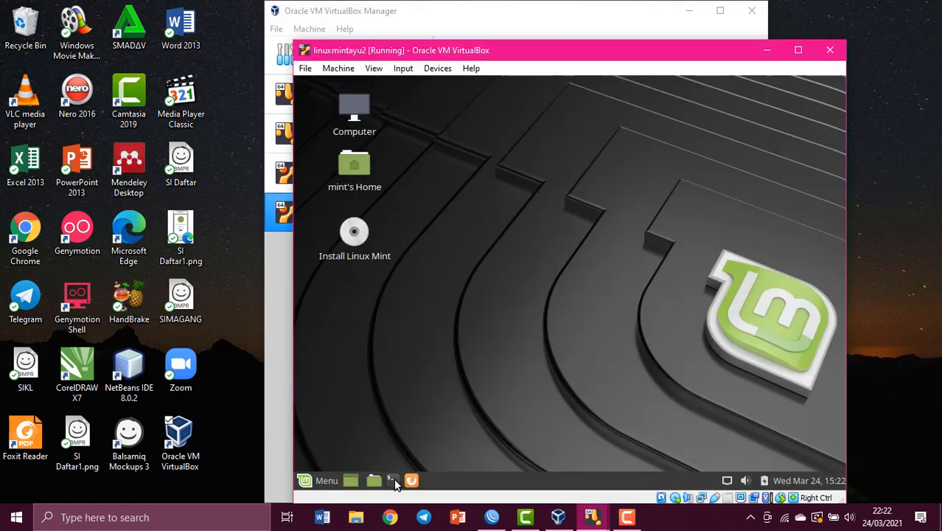
- On client 2, run ifconfig and ping google.com, getting 16 of 16 replies
{"action": "left_click", "coordinate": [392, 480]}
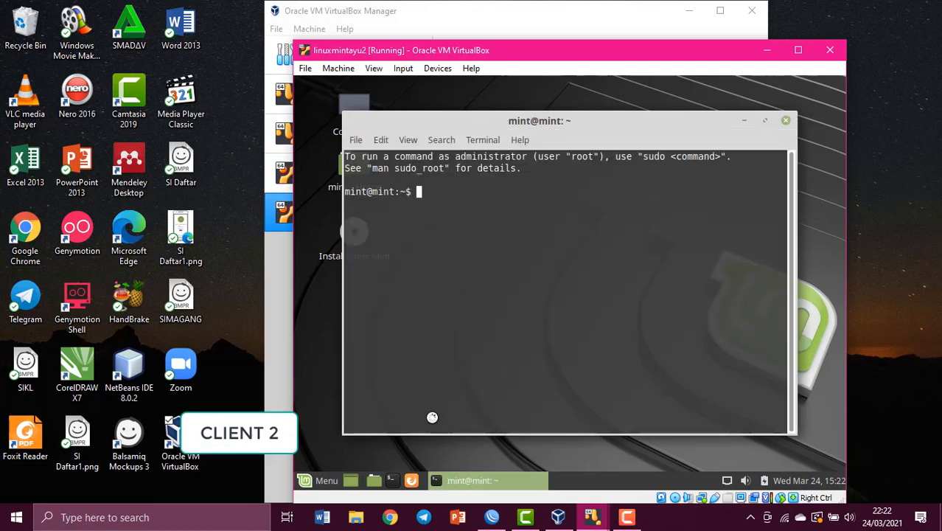
{"action": "type", "text": "ifconfig"}
{"action": "key", "text": "Return"}
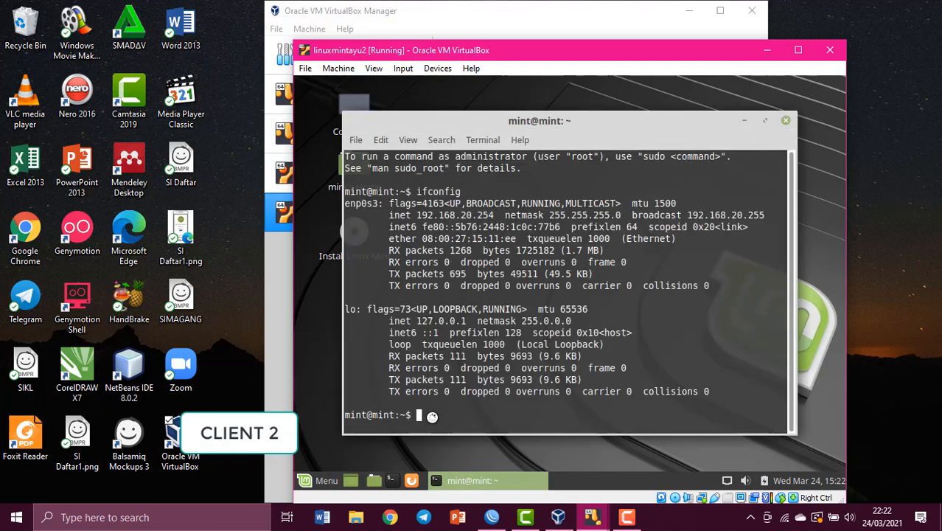
{"action": "type", "text": "ping google.com"}
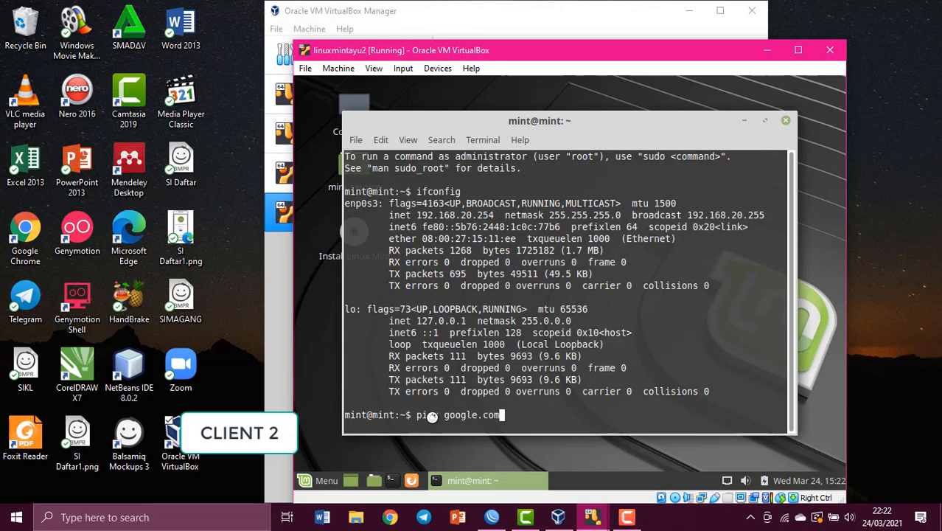
{"action": "key", "text": "Return"}
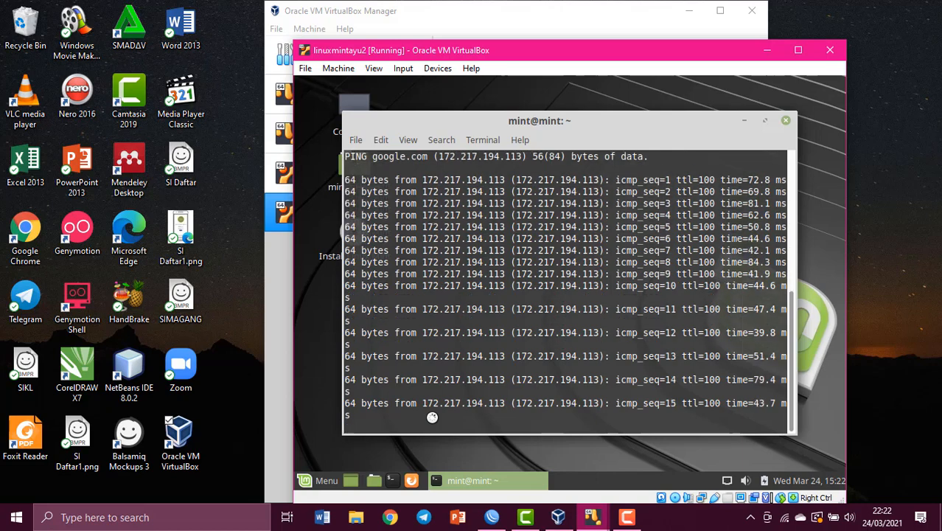
{"action": "key", "text": "ctrl+c"}
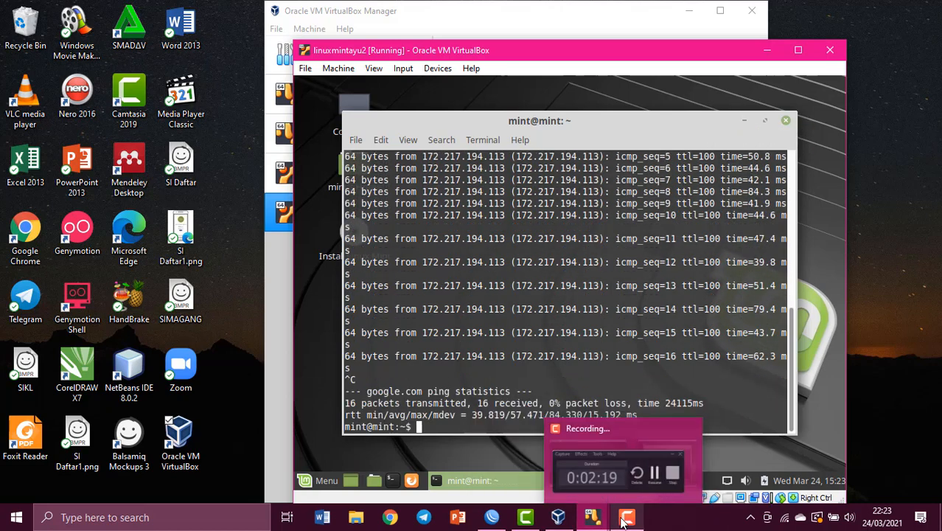
{"action": "left_click", "coordinate": [592, 518]}
- Enable the SNTP client with servers id.pool.ntp.org and asia.pool.ntp.org
{"action": "left_click", "coordinate": [260, 29]}
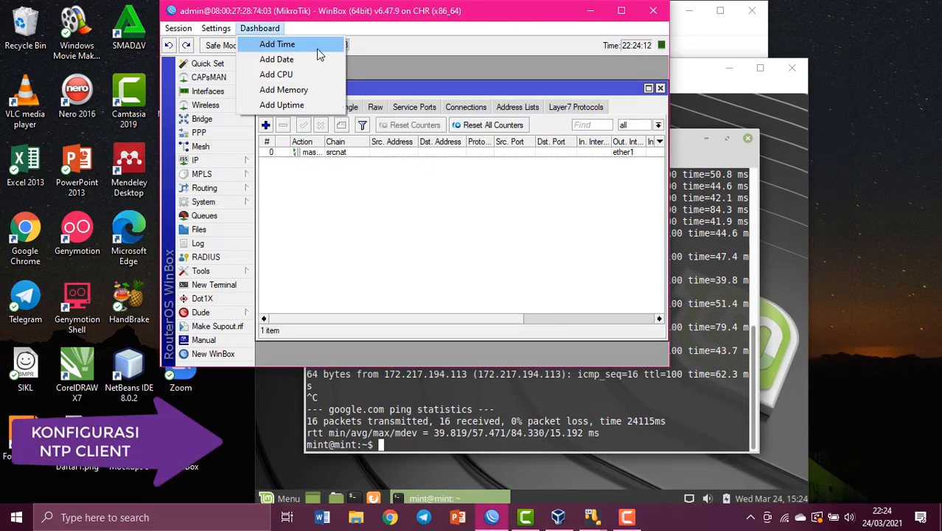
{"action": "left_click", "coordinate": [436, 42]}
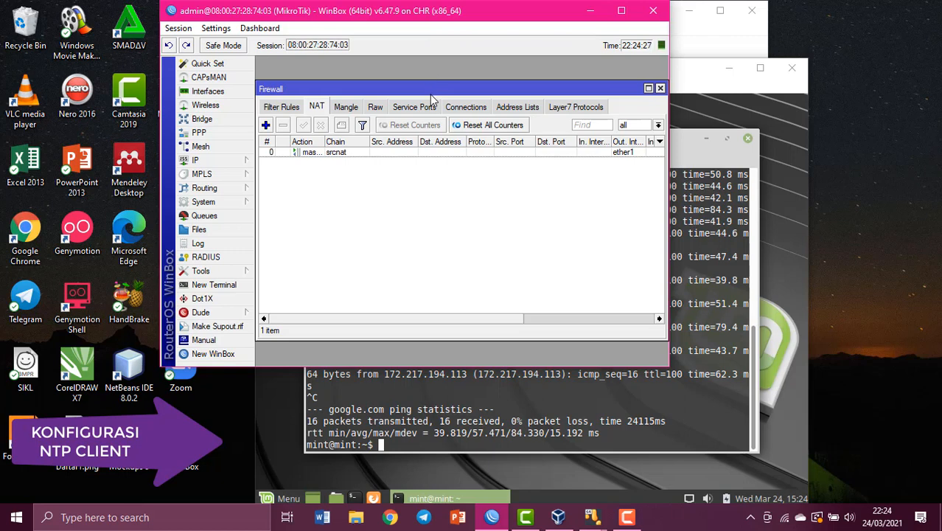
{"action": "left_click", "coordinate": [203, 201]}
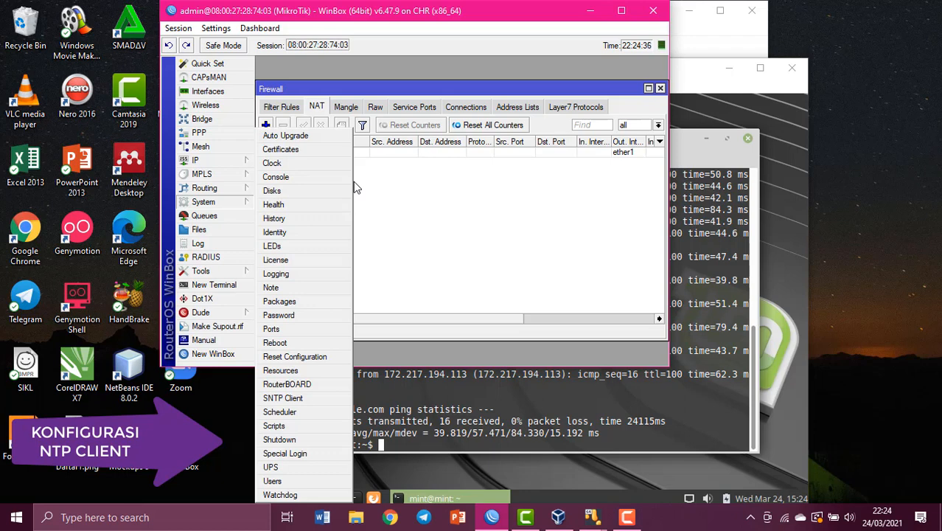
{"action": "left_click", "coordinate": [307, 400]}
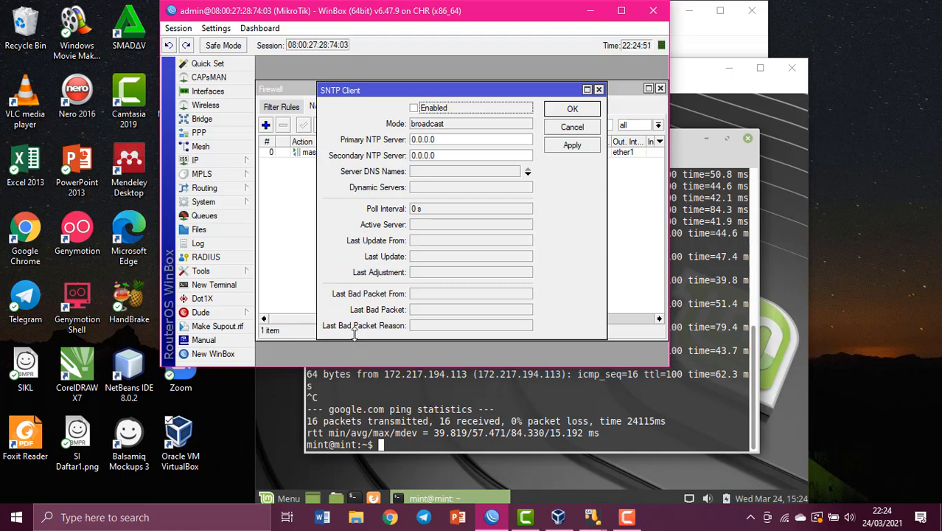
{"action": "left_click", "coordinate": [414, 108]}
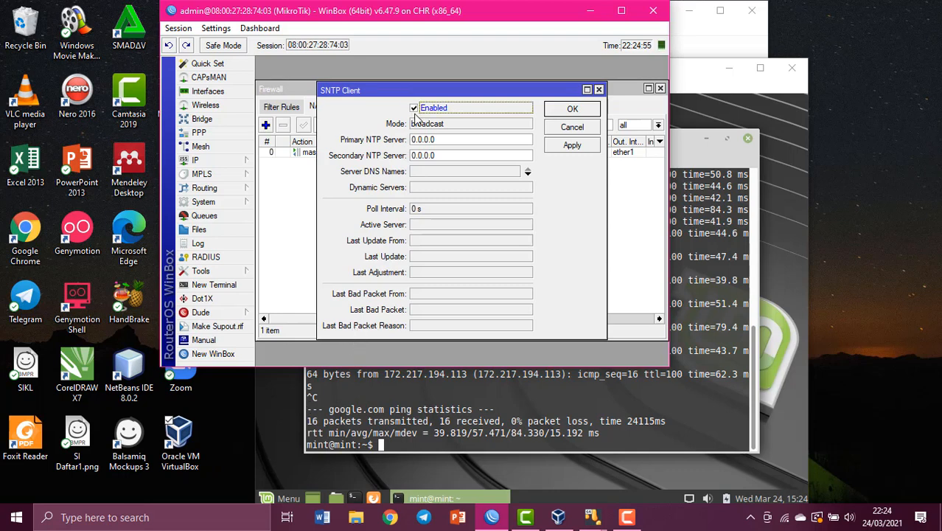
{"action": "left_click", "coordinate": [476, 140]}
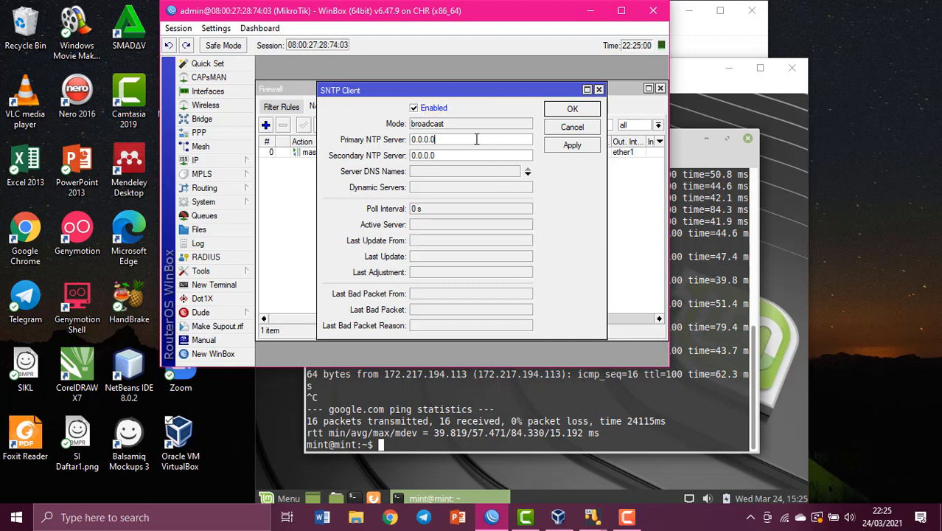
{"action": "left_click_drag", "start_coordinate": [476, 140], "coordinate": [404, 140]}
{"action": "type", "text": "id.pool.ntp.org"}
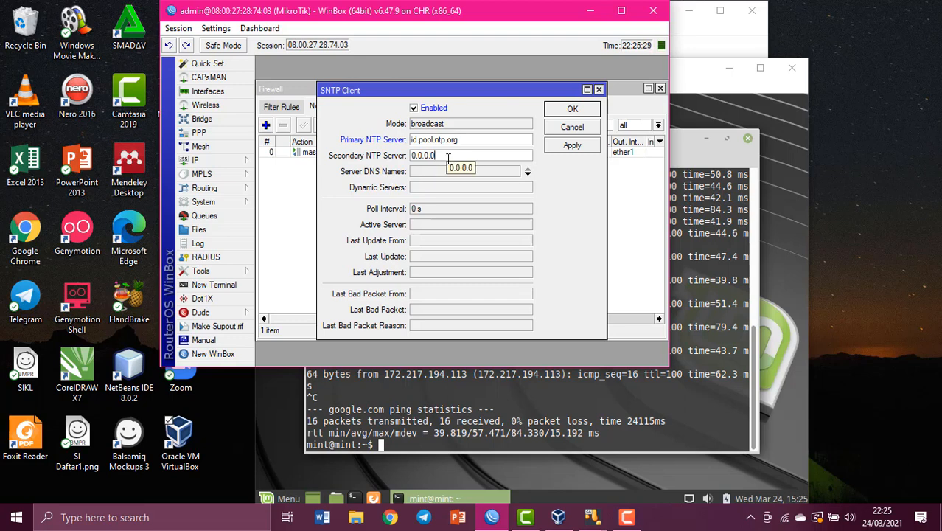
{"action": "key", "text": "BackSpace"}
{"action": "key", "text": "BackSpace"}
{"action": "key", "text": "BackSpace"}
{"action": "key", "text": "BackSpace"}
{"action": "key", "text": "BackSpace"}
{"action": "key", "text": "BackSpace"}
{"action": "key", "text": "BackSpace"}
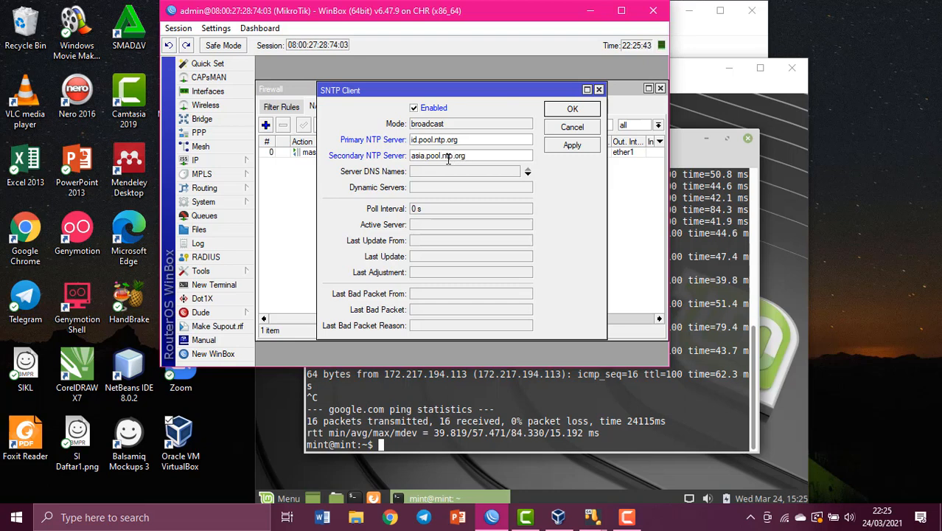
{"action": "left_click", "coordinate": [551, 147]}
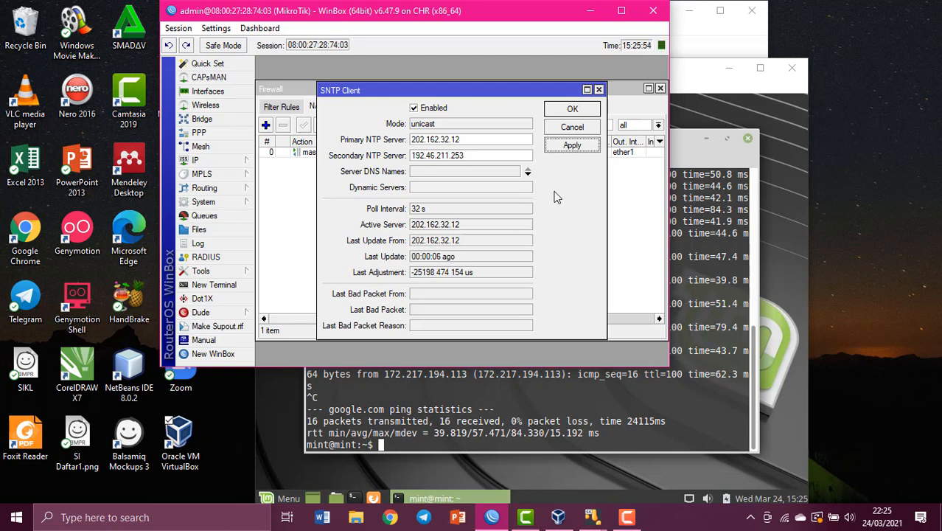
{"action": "left_click", "coordinate": [573, 109]}
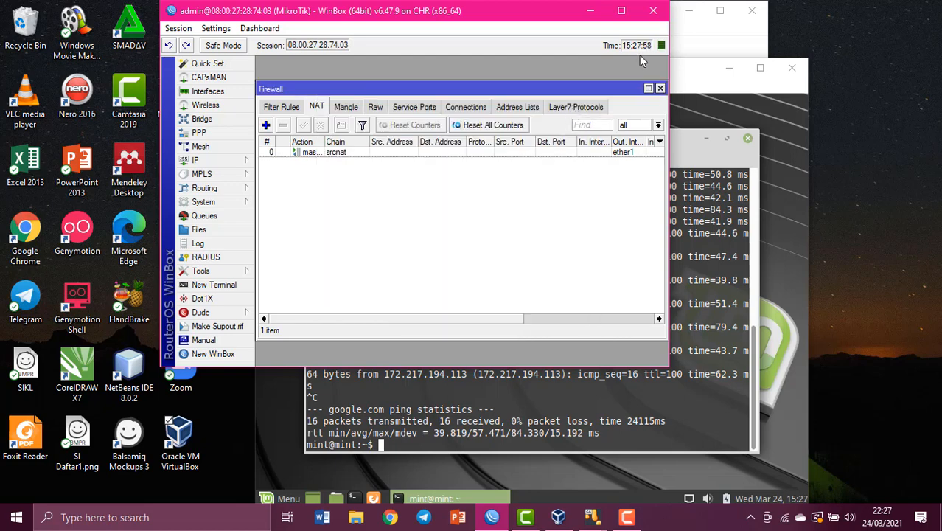
- Choose Asia/Jakarta as the time zone in the router's clock settings and apply it
{"action": "left_click", "coordinate": [238, 201]}
{"action": "left_click", "coordinate": [273, 164]}
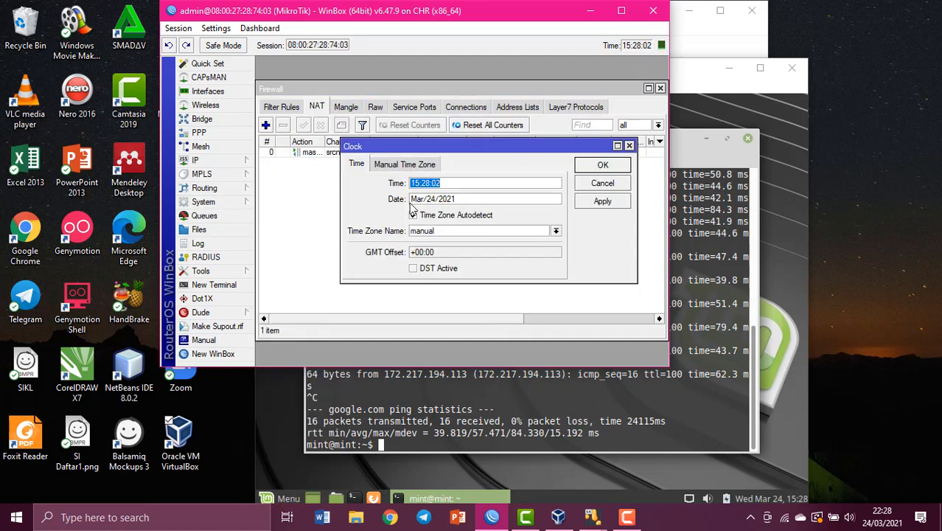
{"action": "left_click", "coordinate": [557, 231]}
{"action": "scroll", "coordinate": [492, 282], "scroll_direction": "down", "scroll_amount": 20}
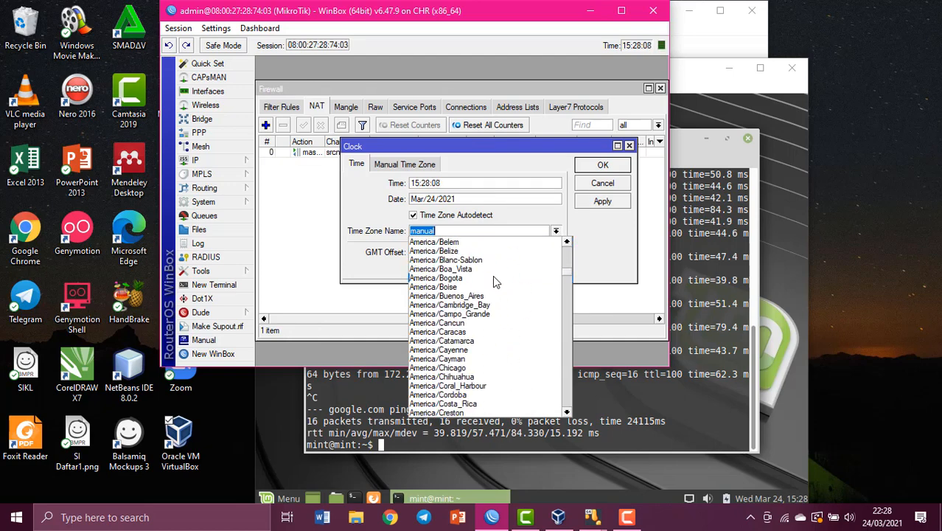
{"action": "scroll", "coordinate": [492, 277], "scroll_direction": "down", "scroll_amount": 20}
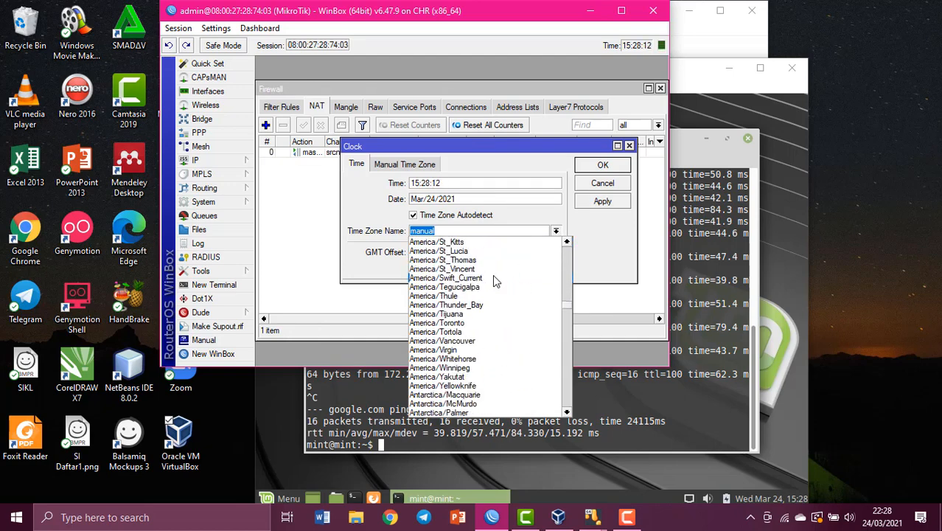
{"action": "scroll", "coordinate": [495, 281], "scroll_direction": "down", "scroll_amount": 20}
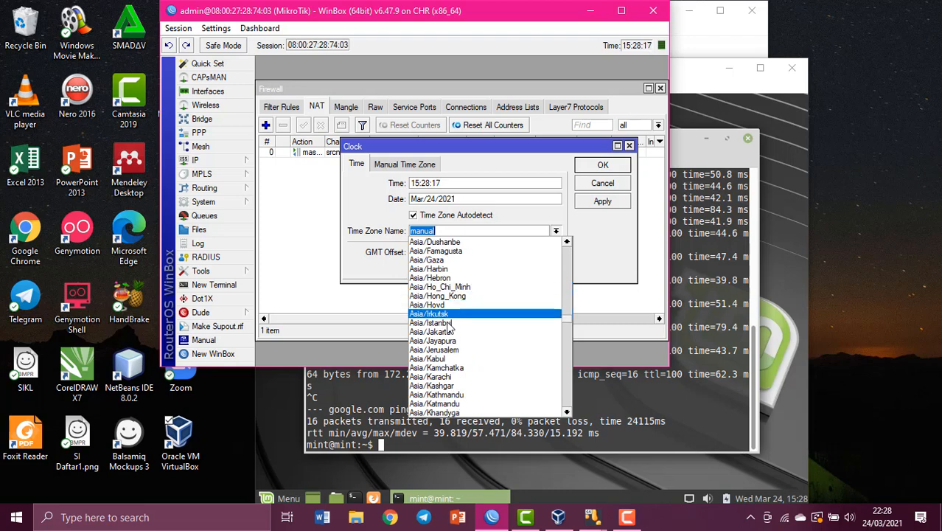
{"action": "left_click", "coordinate": [446, 332]}
{"action": "left_click", "coordinate": [597, 205]}
{"action": "left_click", "coordinate": [609, 171]}
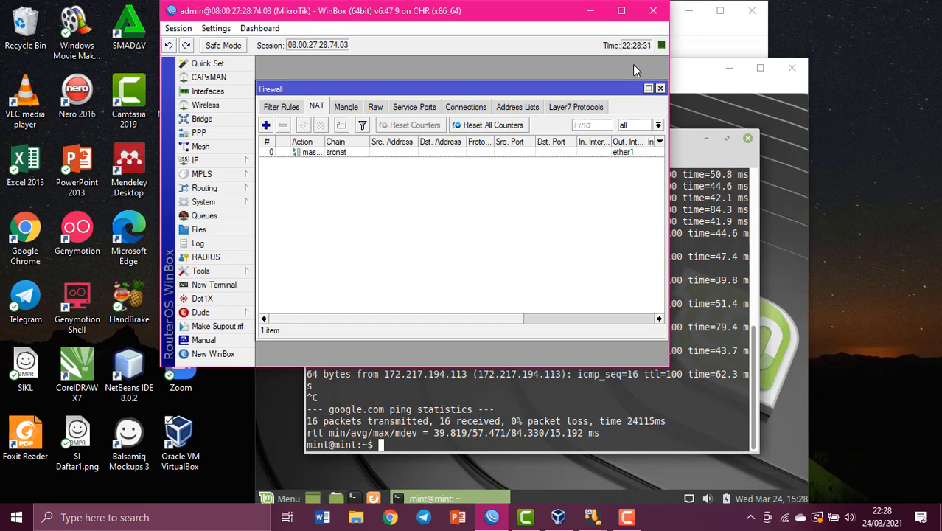
{"action": "left_click", "coordinate": [627, 518]}
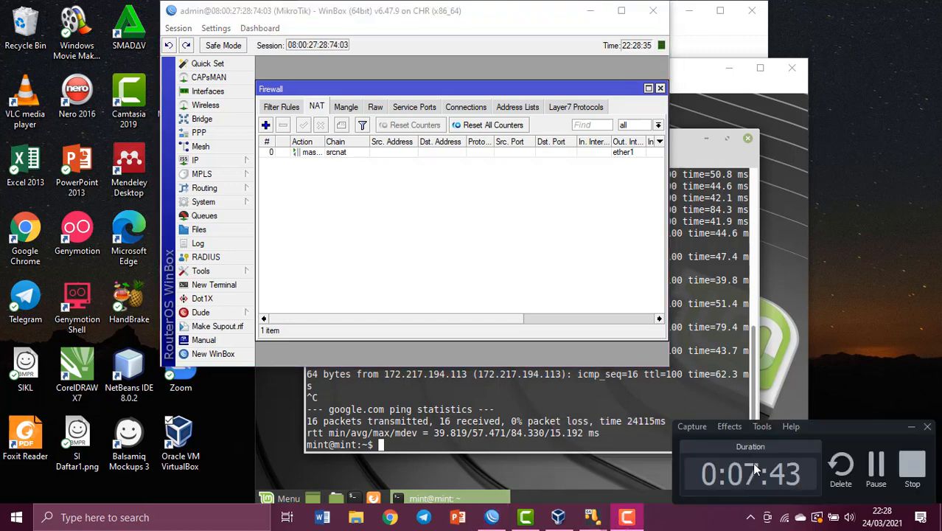
{"action": "left_click", "coordinate": [876, 467]}
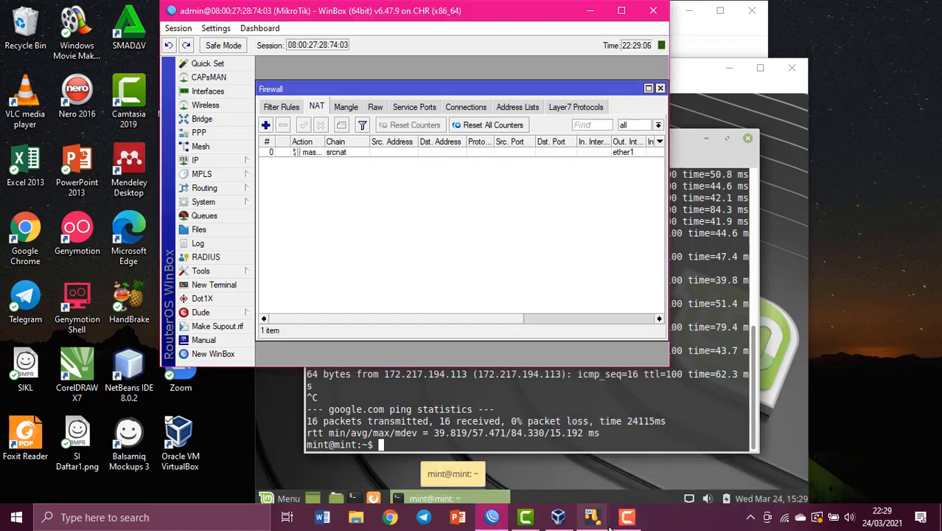
{"action": "mouse_move", "coordinate": [619, 507]}
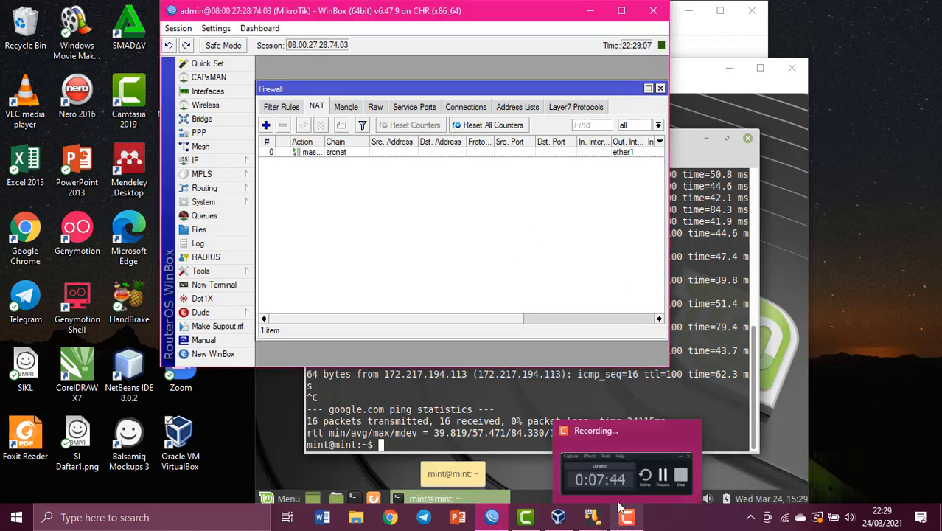